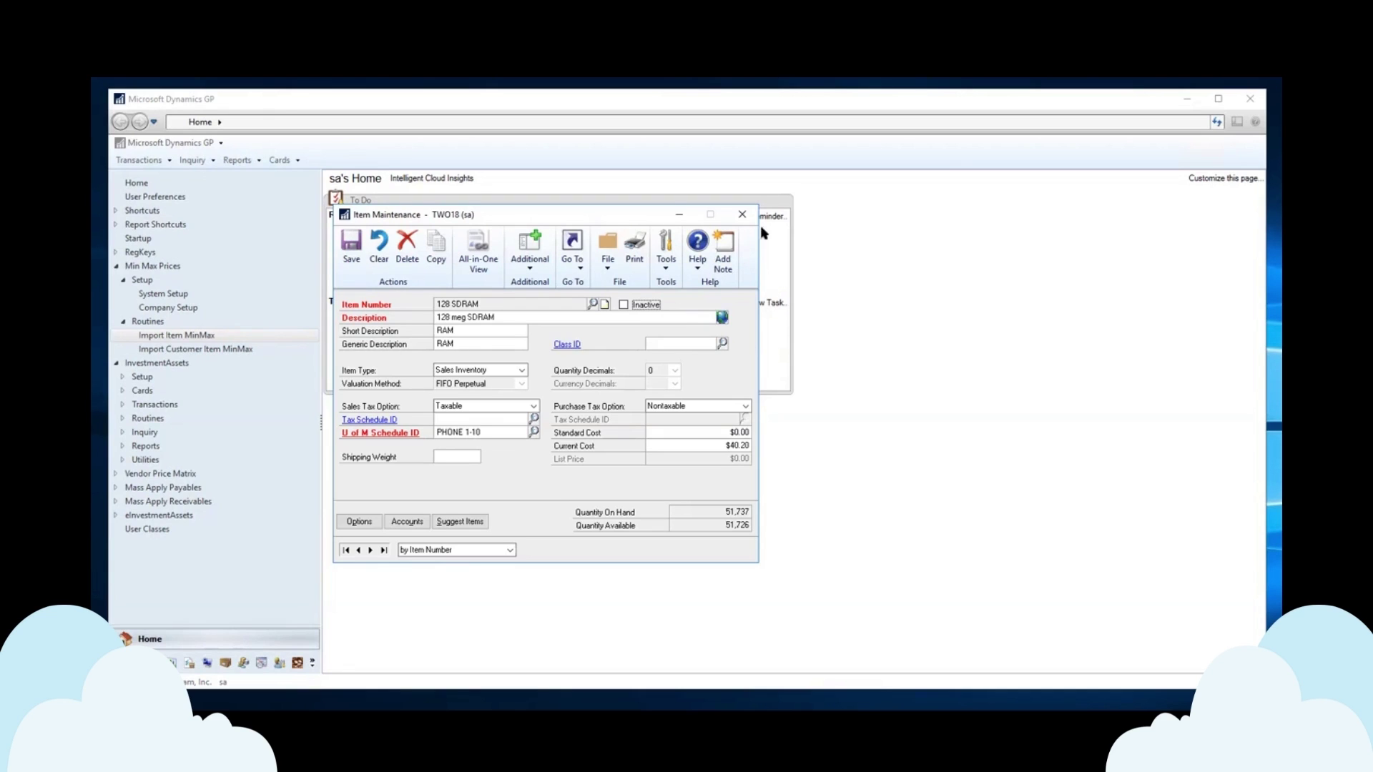
Open a sales transaction entry, set the document type to Order, and choose Aaron Fitz Electrical as the customer
click(163, 161)
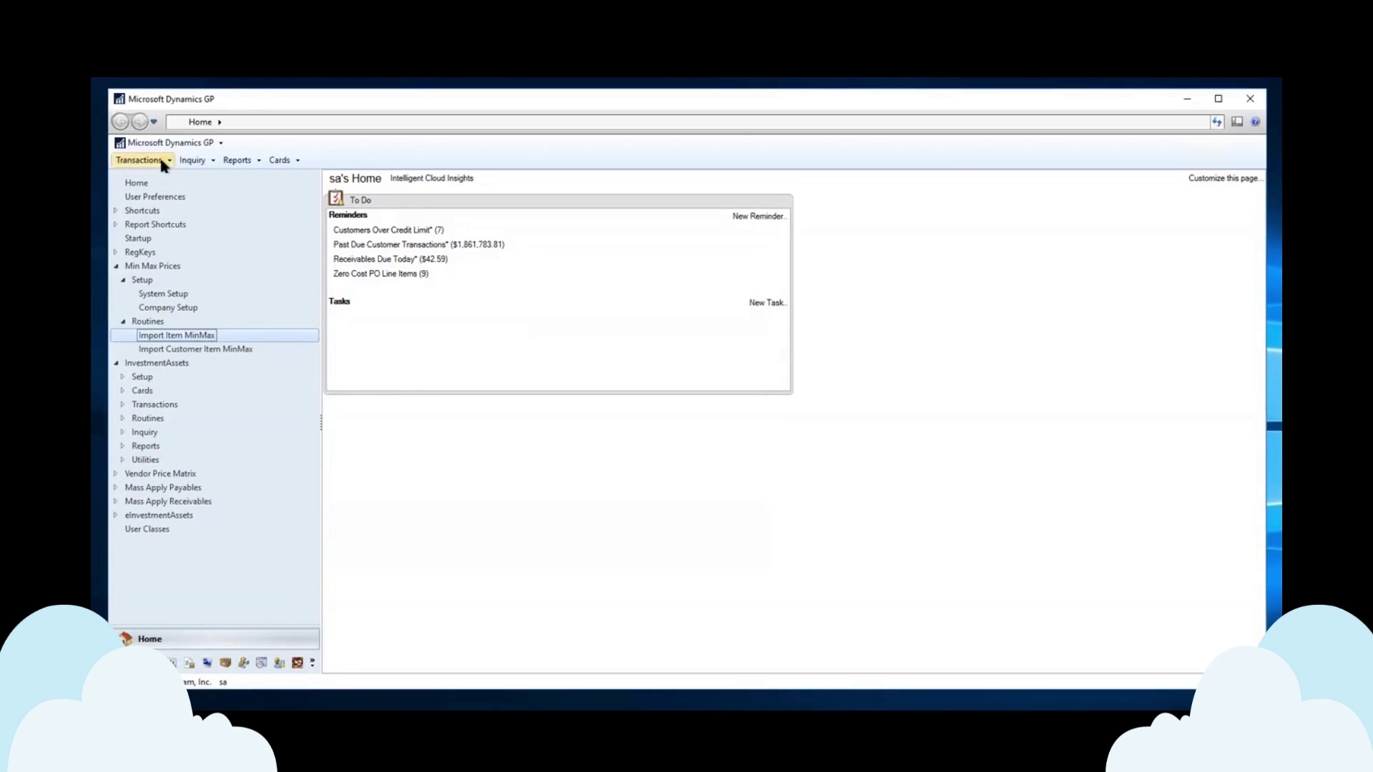
click(159, 161)
mouse_move(162, 193)
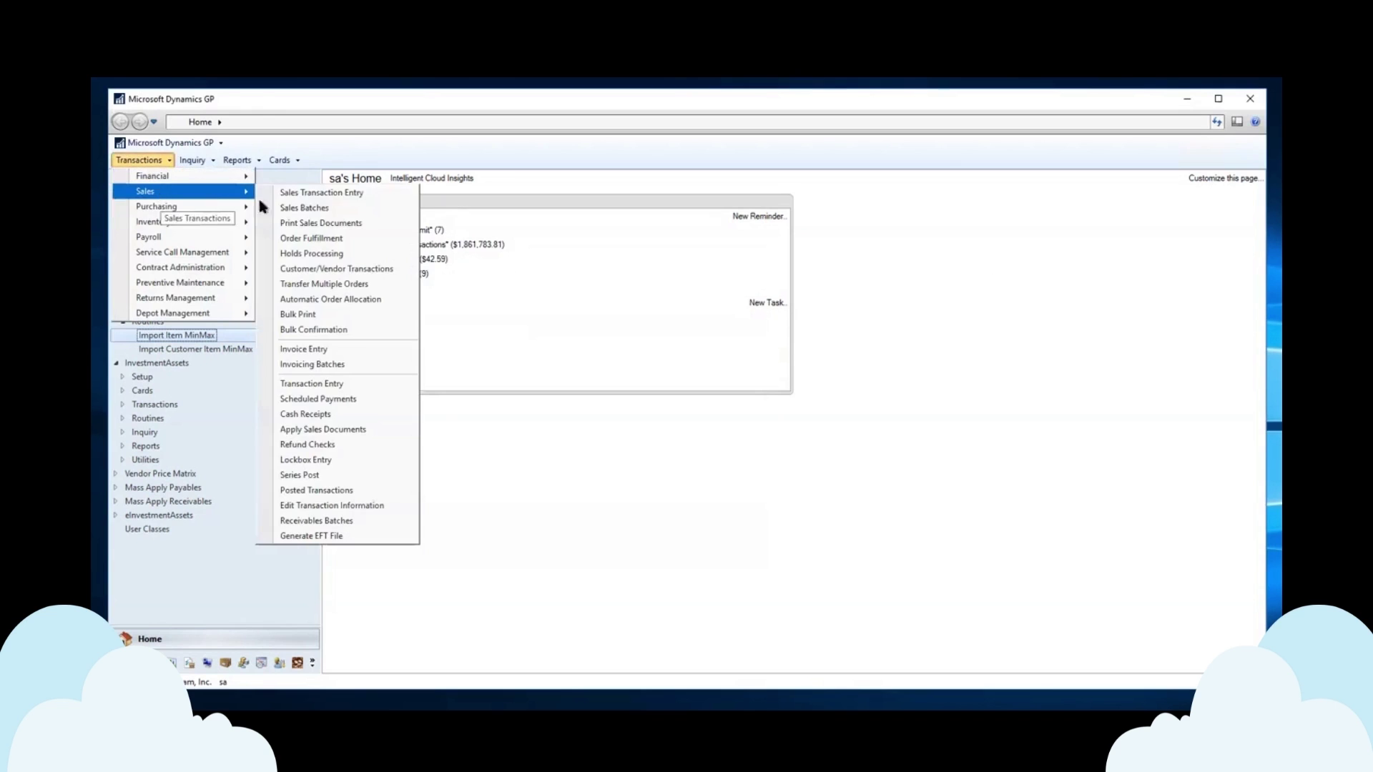
click(318, 191)
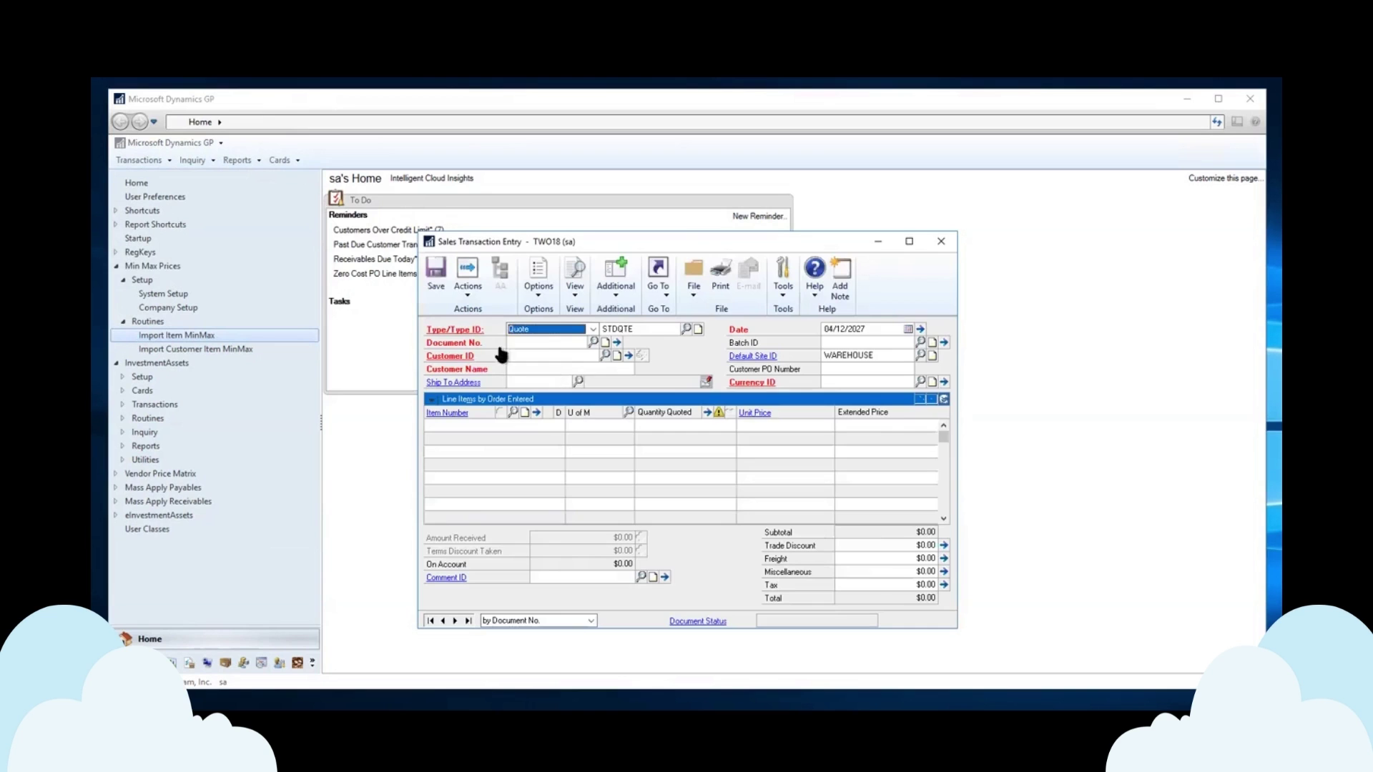
click(542, 332)
click(516, 351)
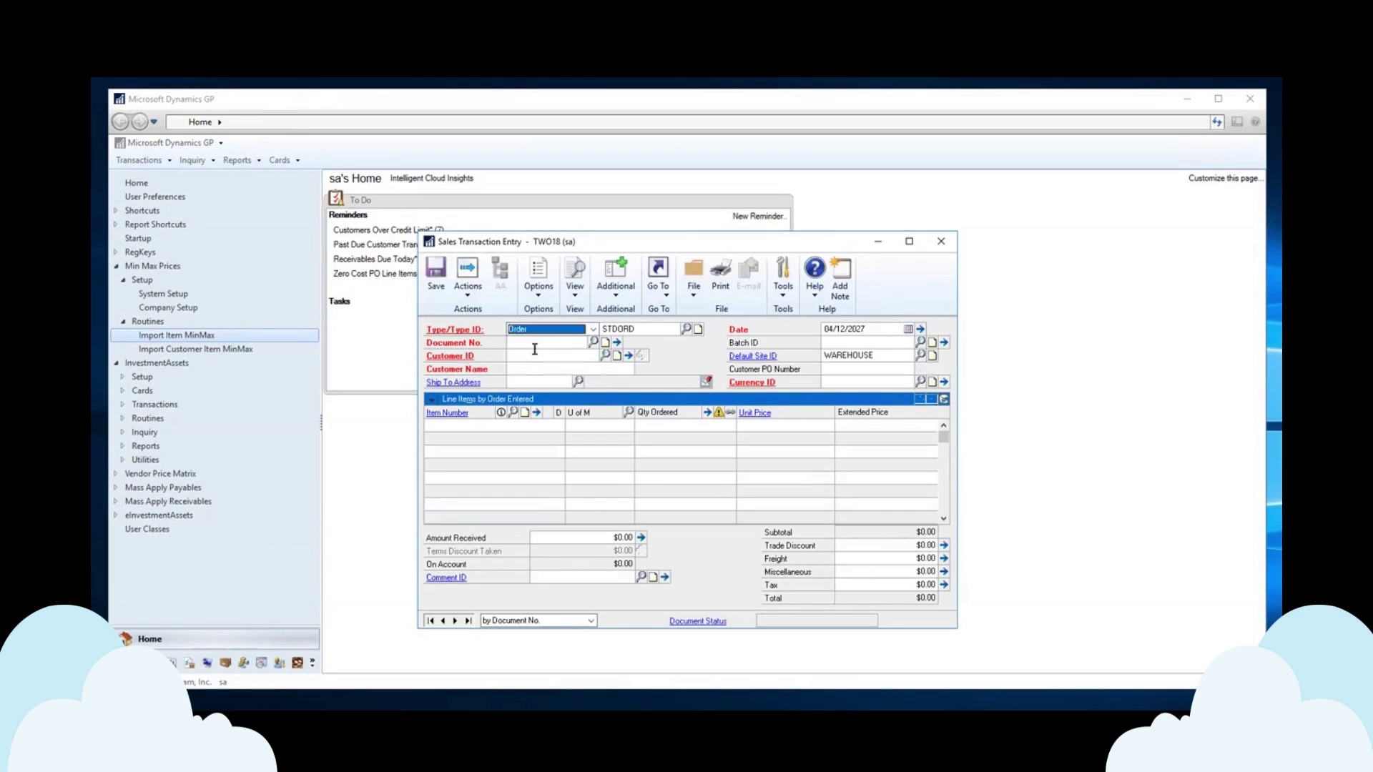
click(605, 355)
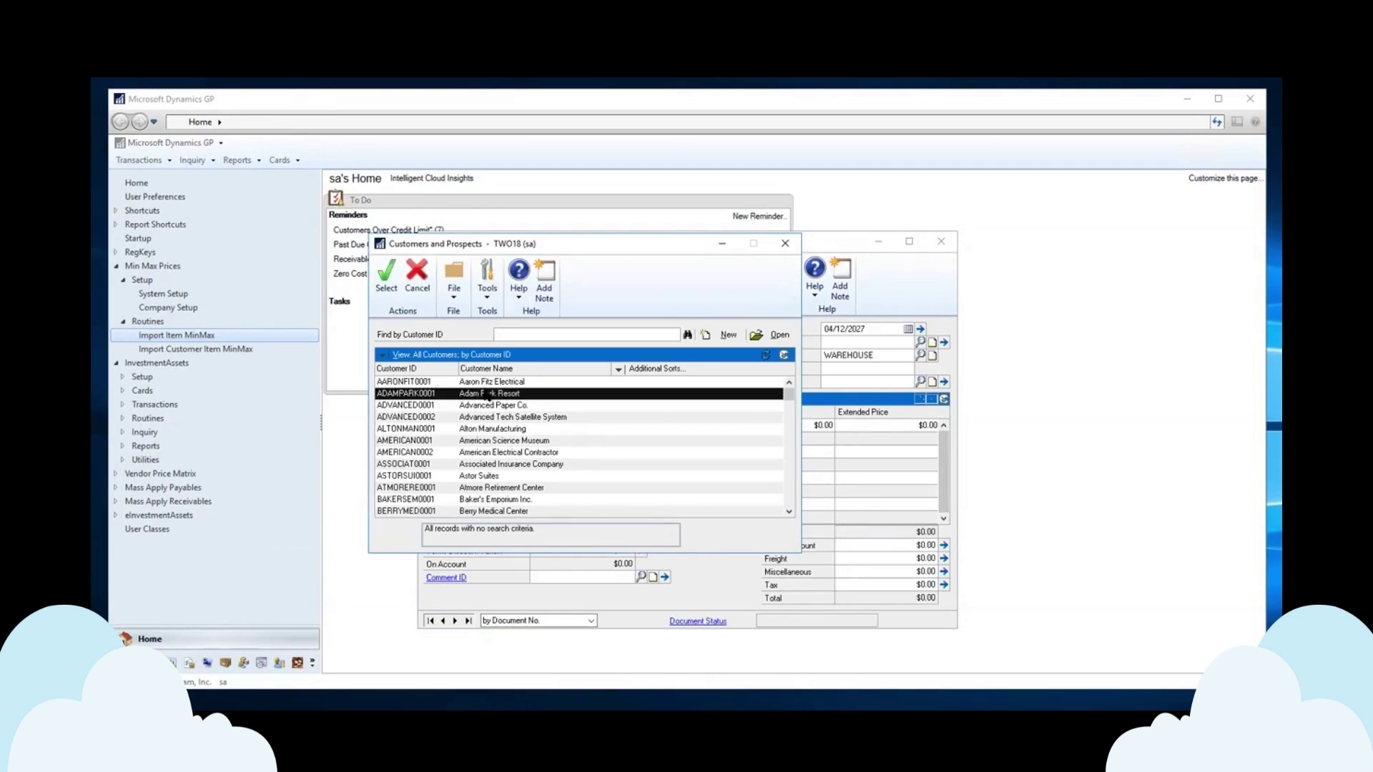
double_click(496, 381)
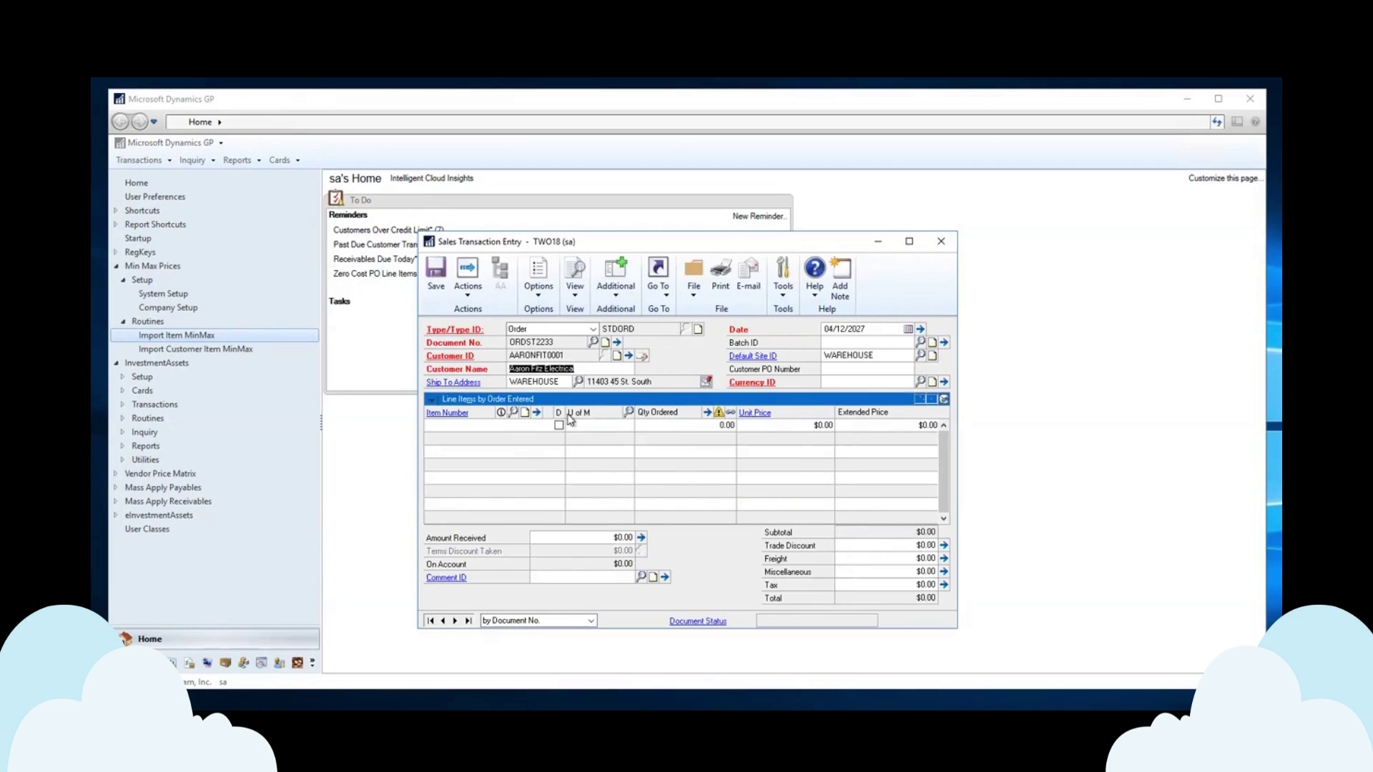
Add item 128 SDRAM to the first line of the sales order
click(481, 426)
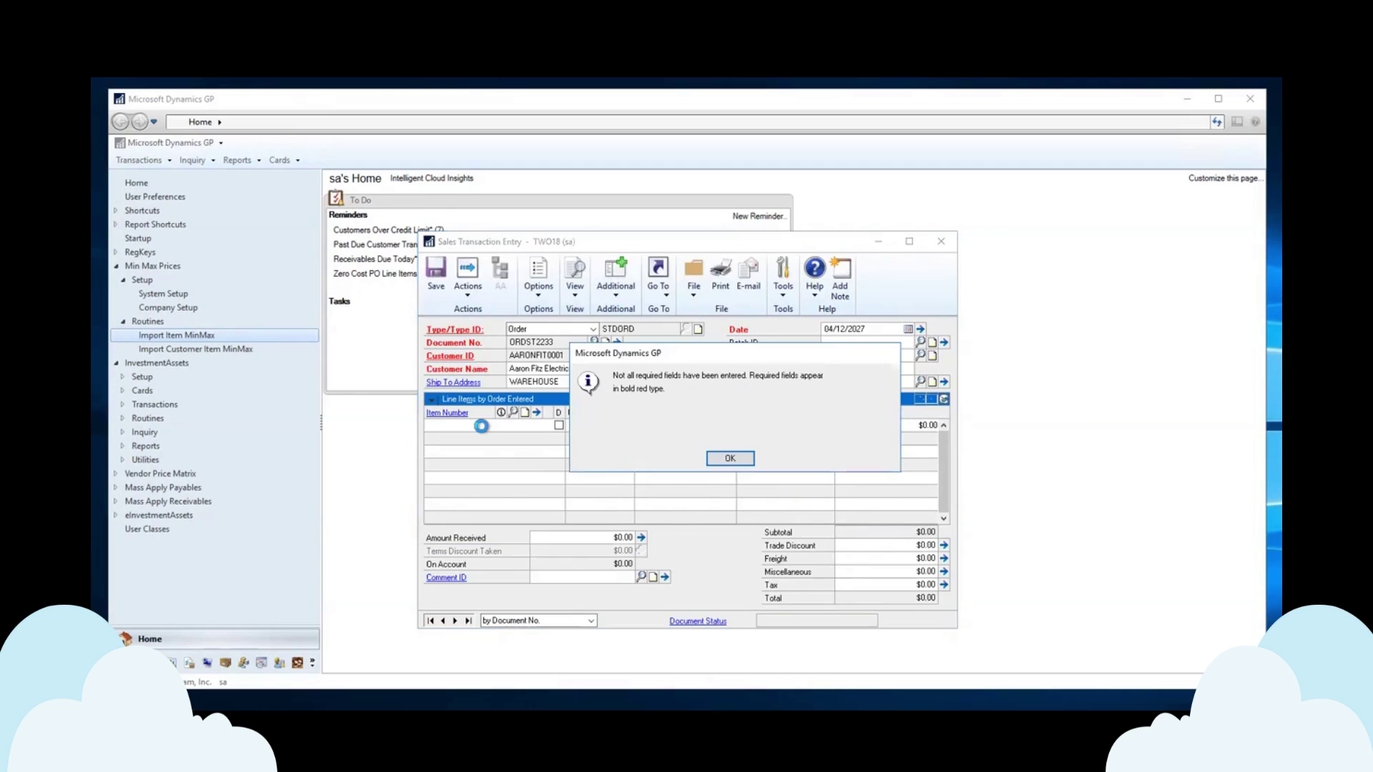
click(730, 458)
click(522, 426)
text(128)
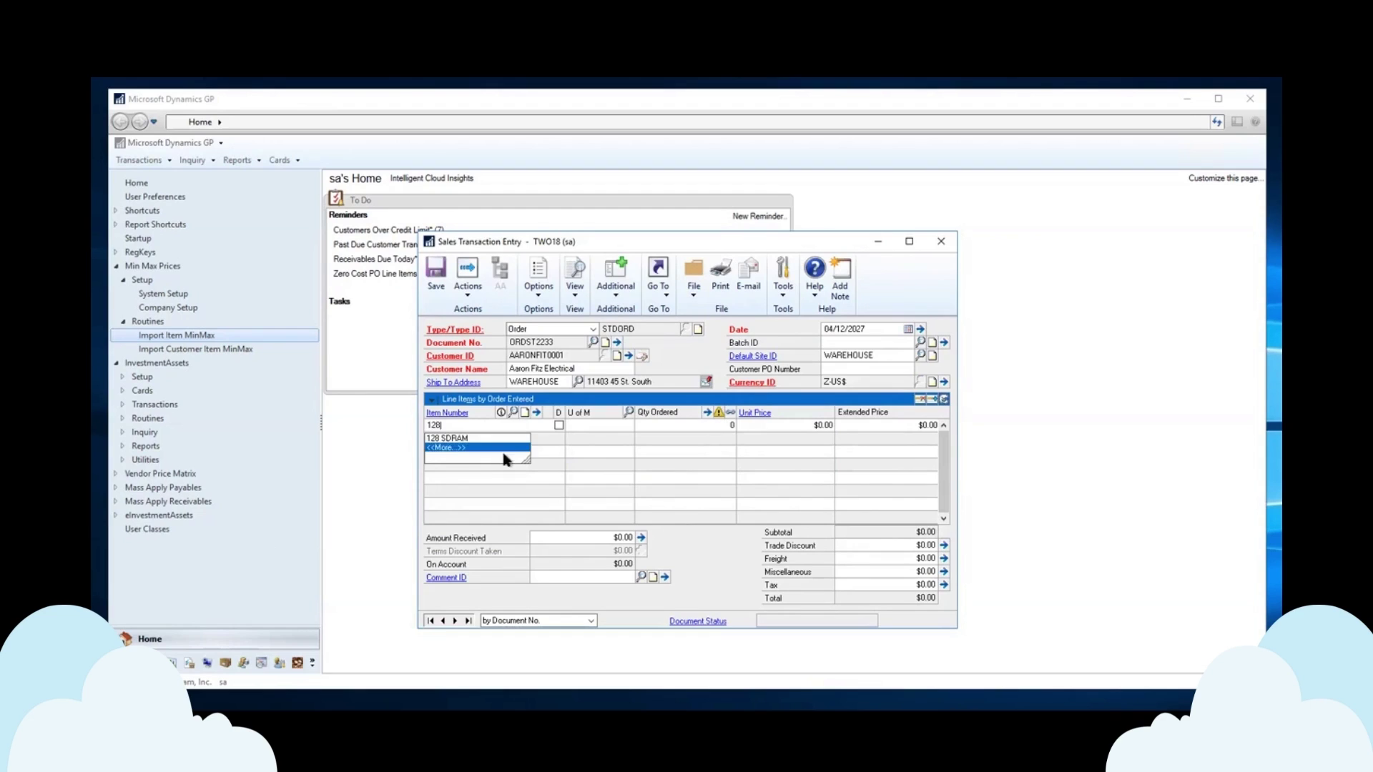
click(504, 438)
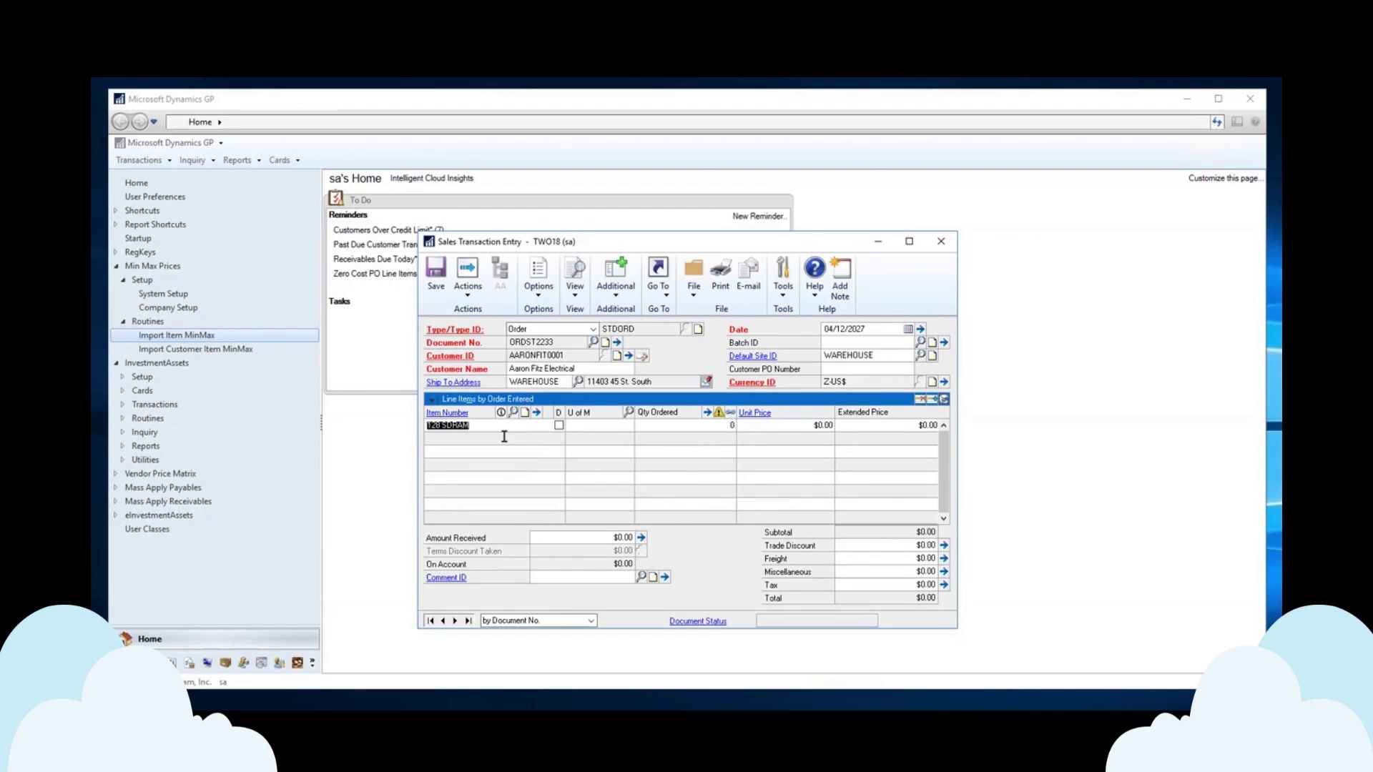
Set the 128 SDRAM line to a quantity of 10 and a unit price of $1.00
click(672, 429)
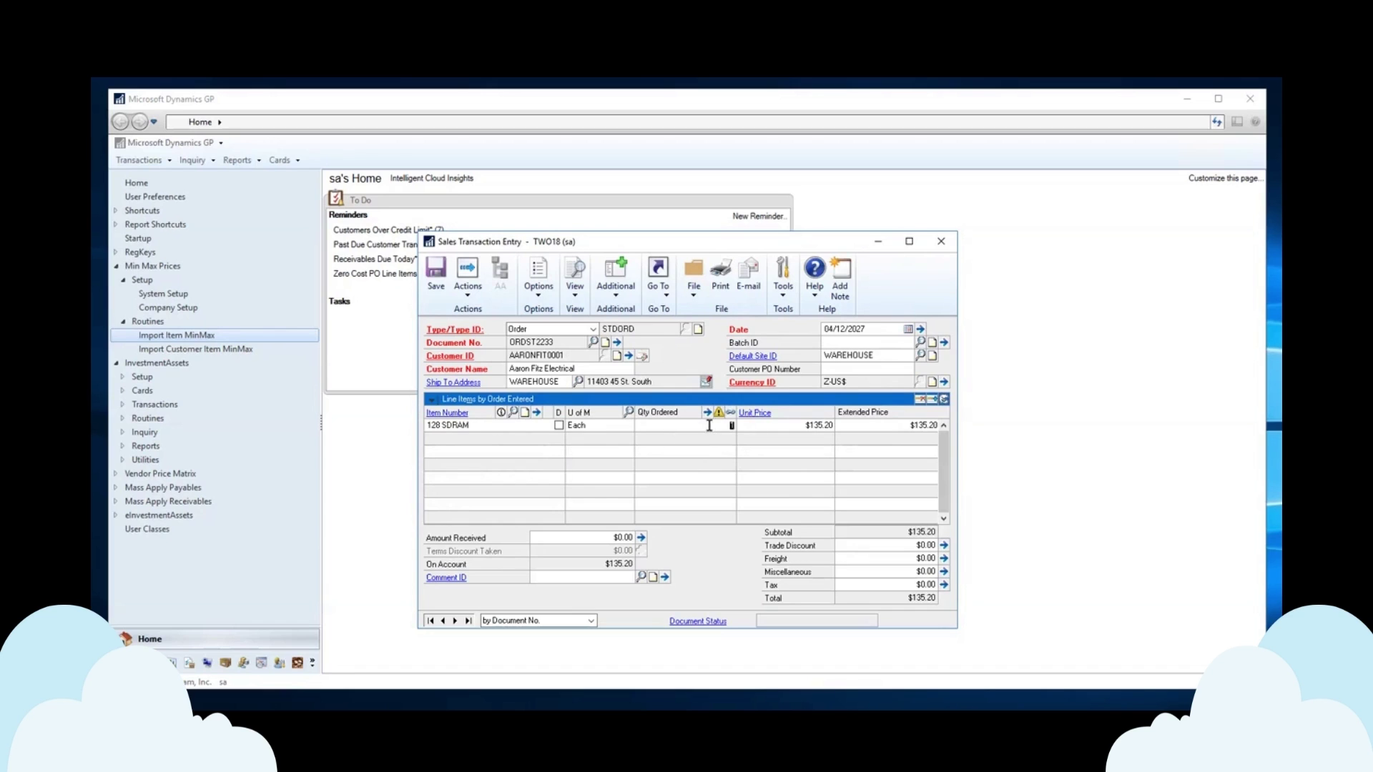
text(10)
key(Tab)
text(1.00)
key(Tab)
key(Tab)
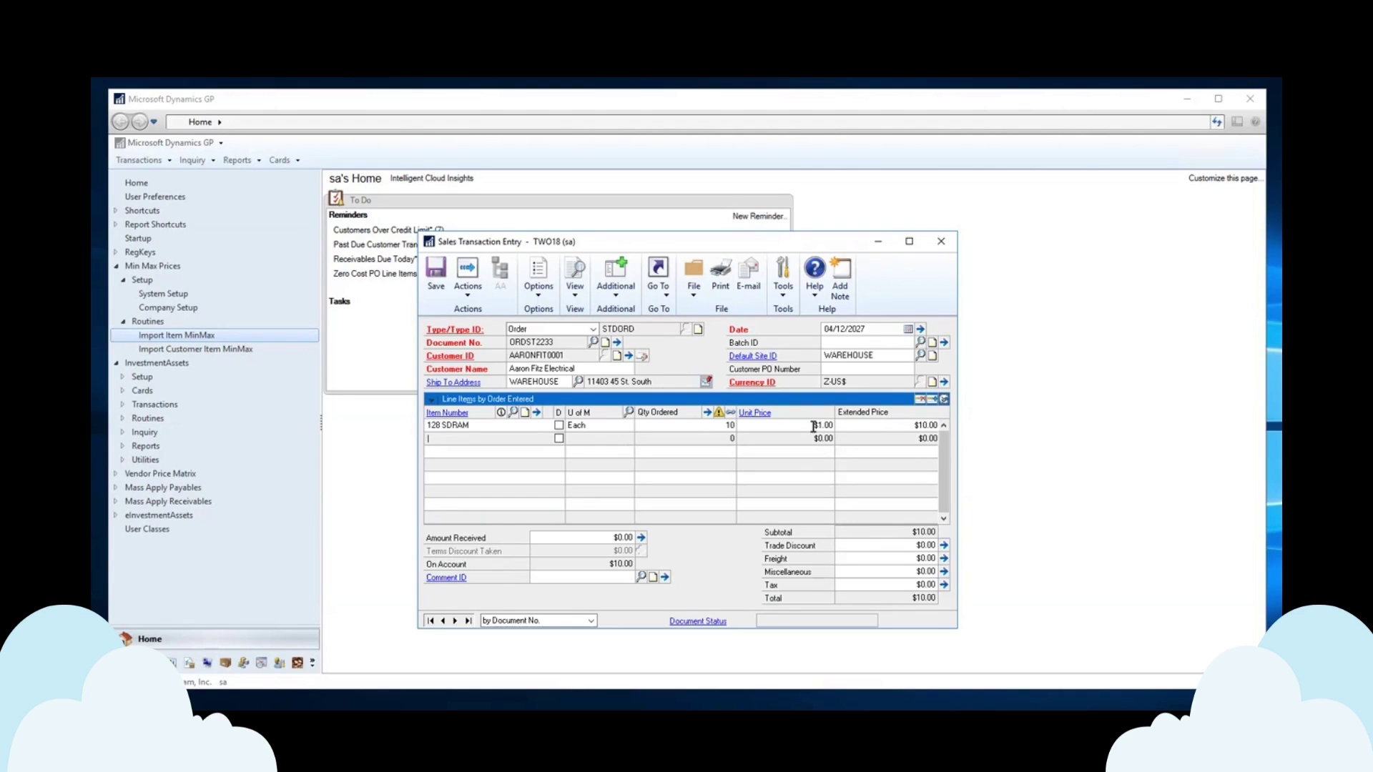
Delete the sales order with the $1.00 line and close the sales entry window
click(468, 281)
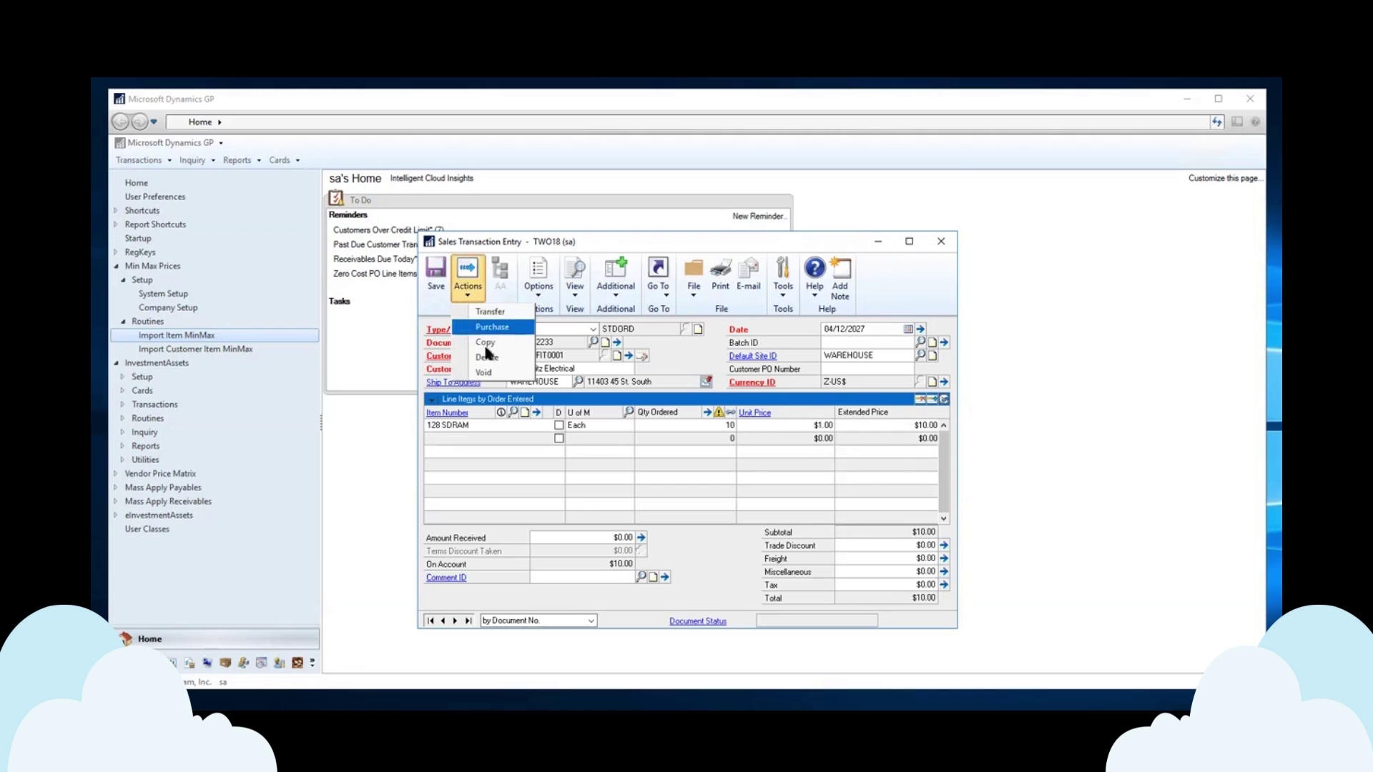
click(487, 356)
click(706, 457)
click(941, 242)
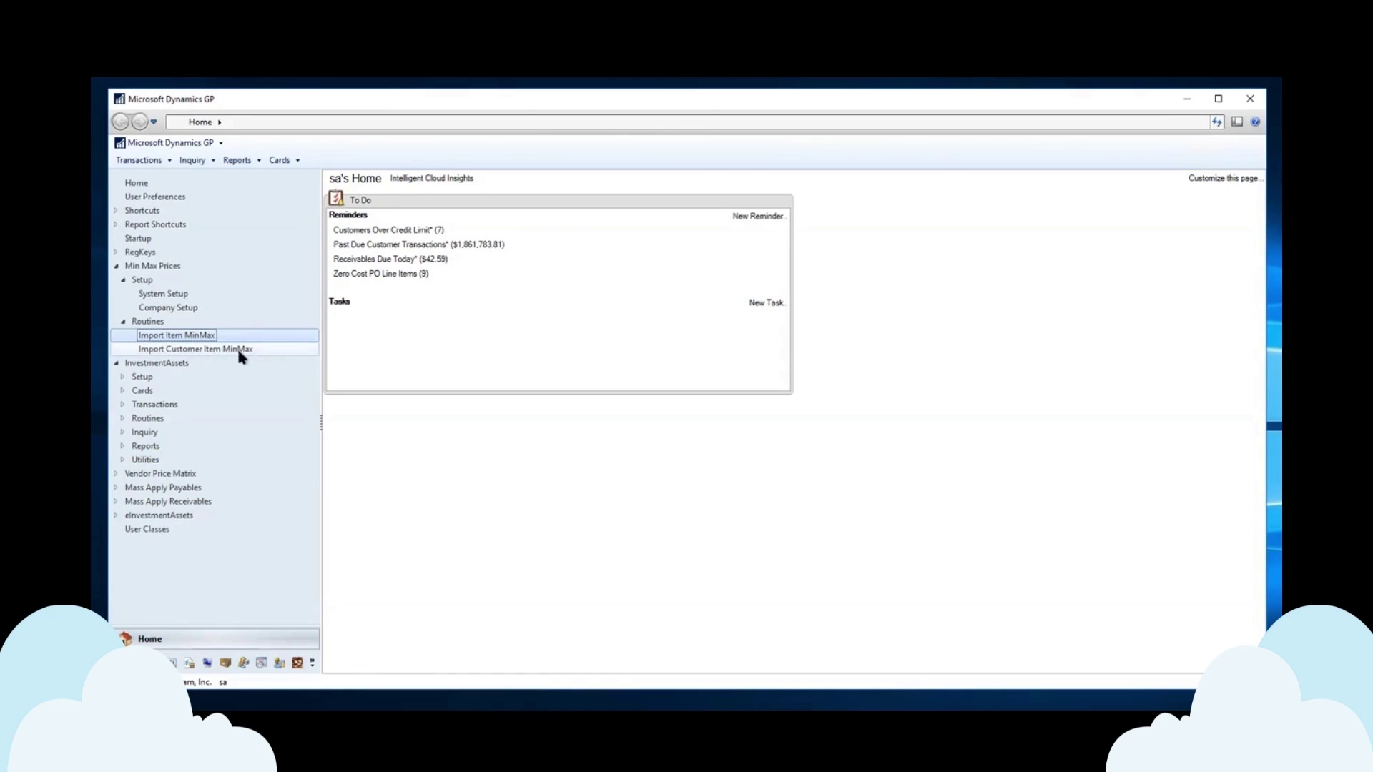
Open the MinMax Pricing settings for inventory item 128 SDRAM from its item card
click(296, 160)
mouse_move(342, 237)
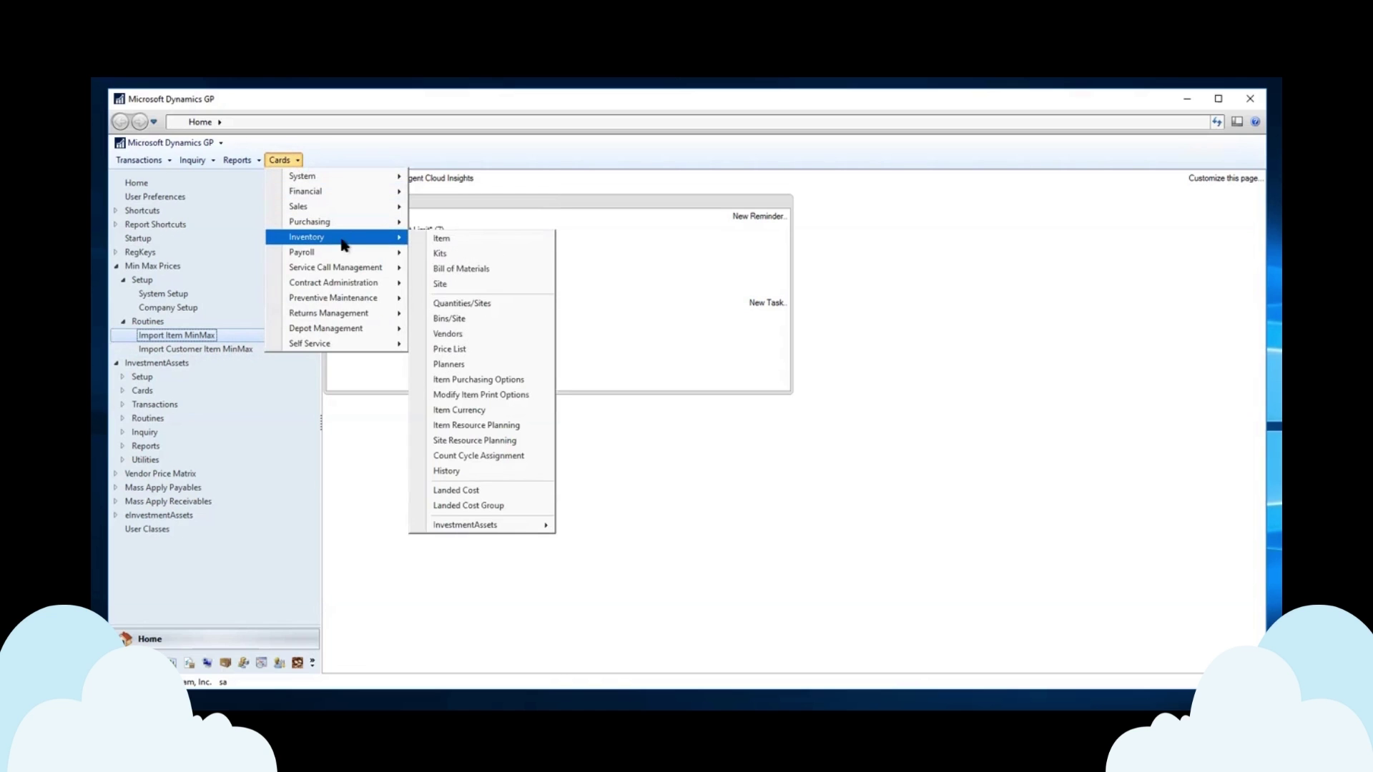
click(439, 238)
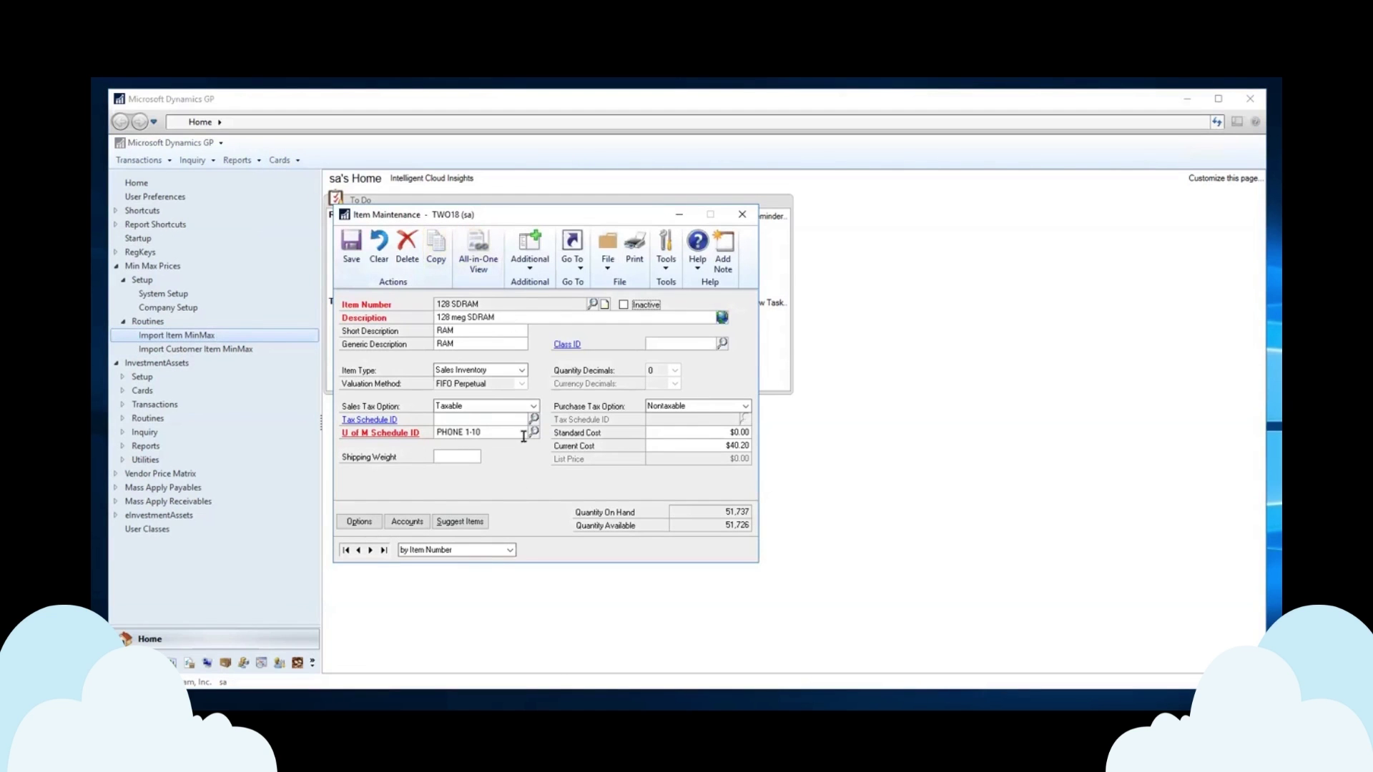
click(535, 256)
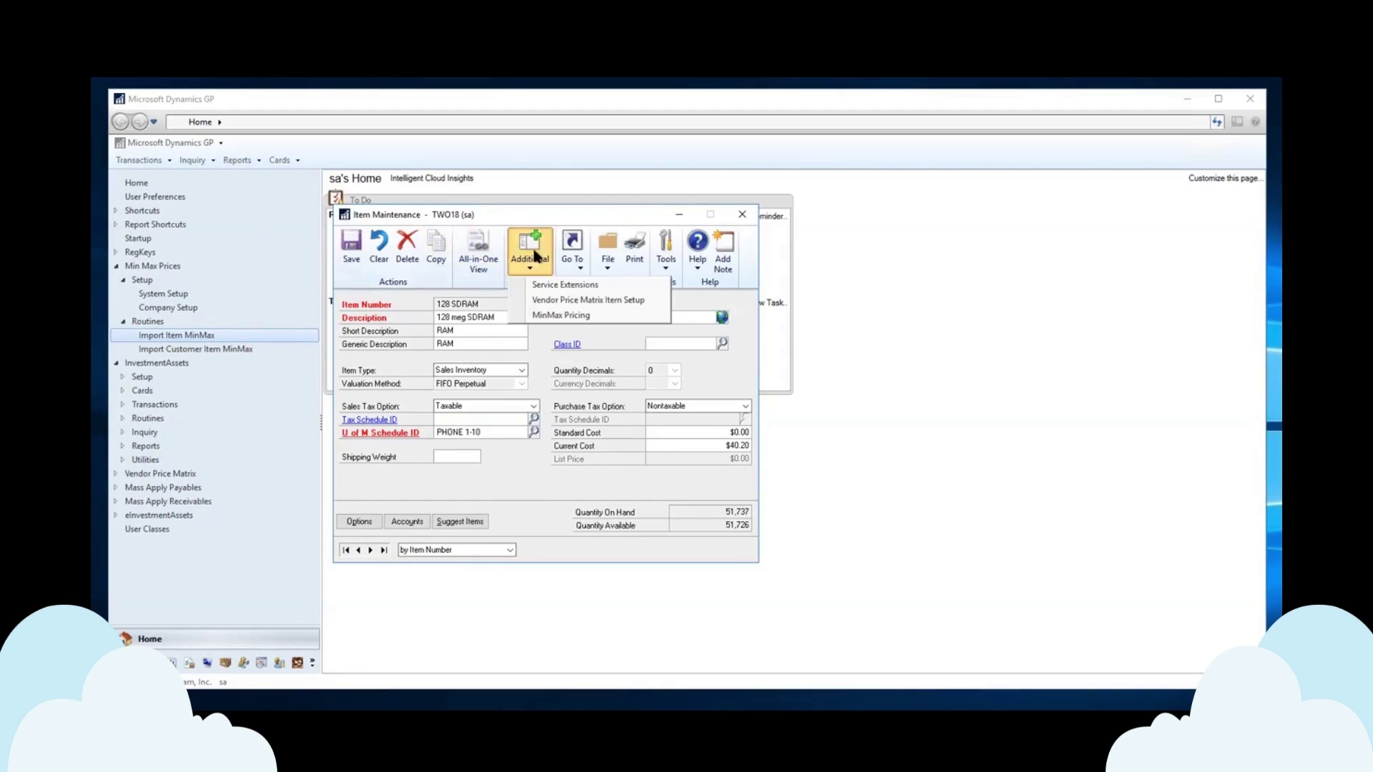
click(585, 319)
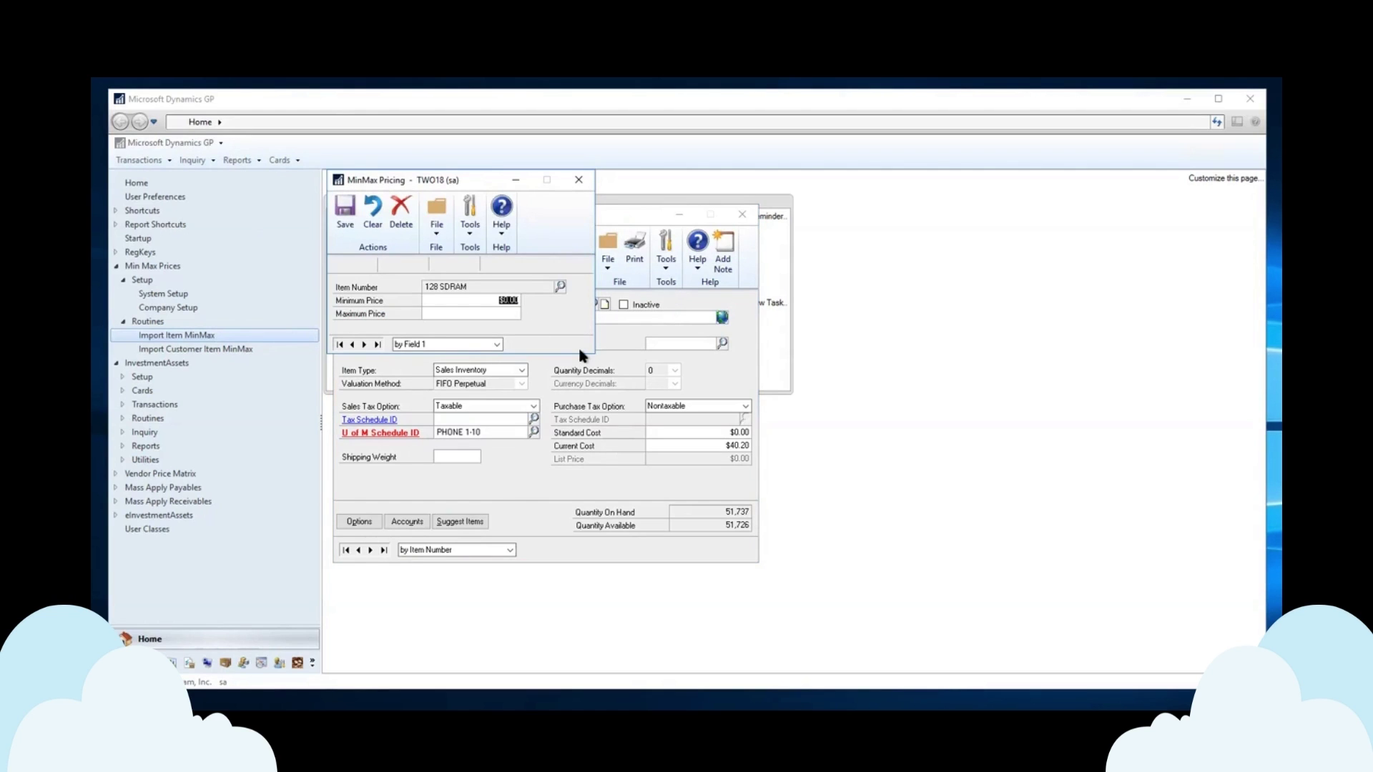
Set the item's minimum price to 100.00 and maximum price to 9999999999999.99, then save the pricing and the item and close it
text(.01)
text(0)
text(0)
click(484, 309)
text(999999999.999999)
click(351, 216)
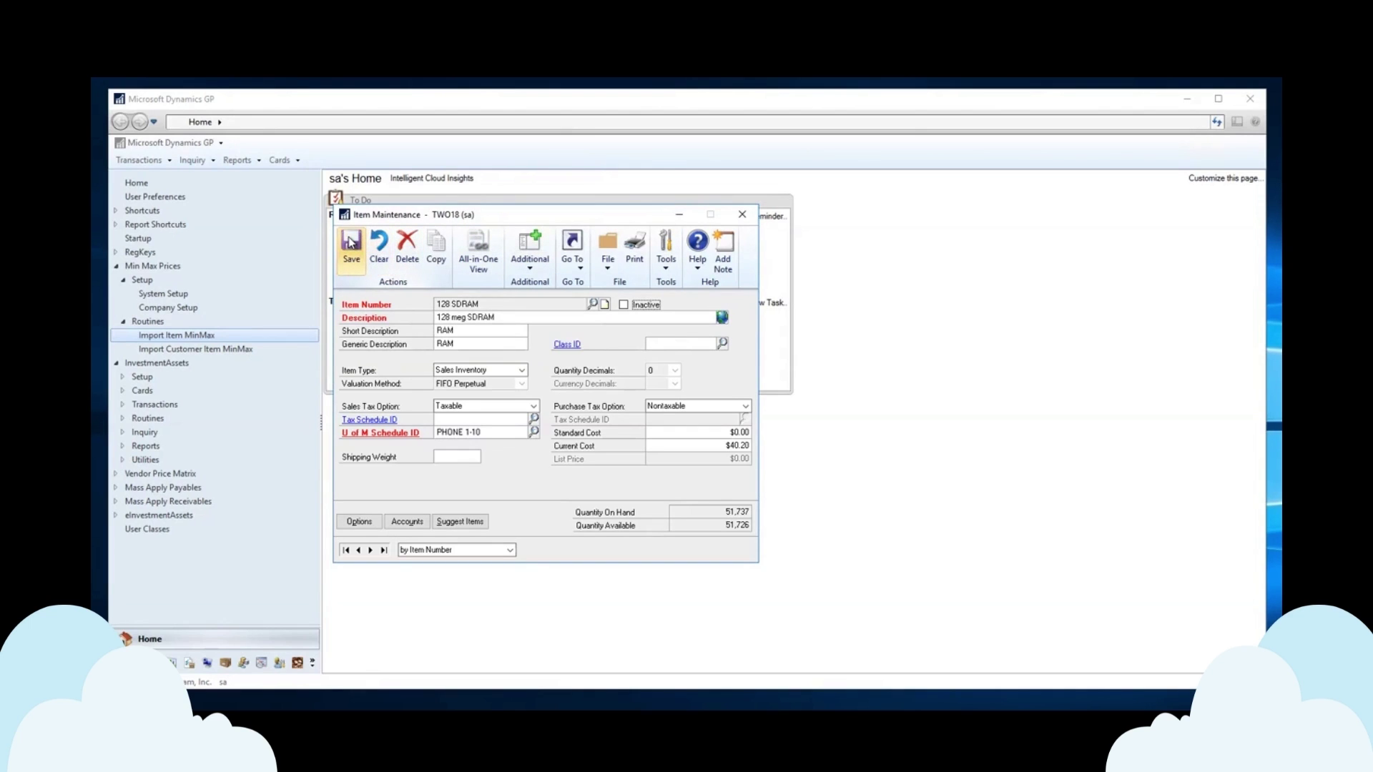
click(350, 242)
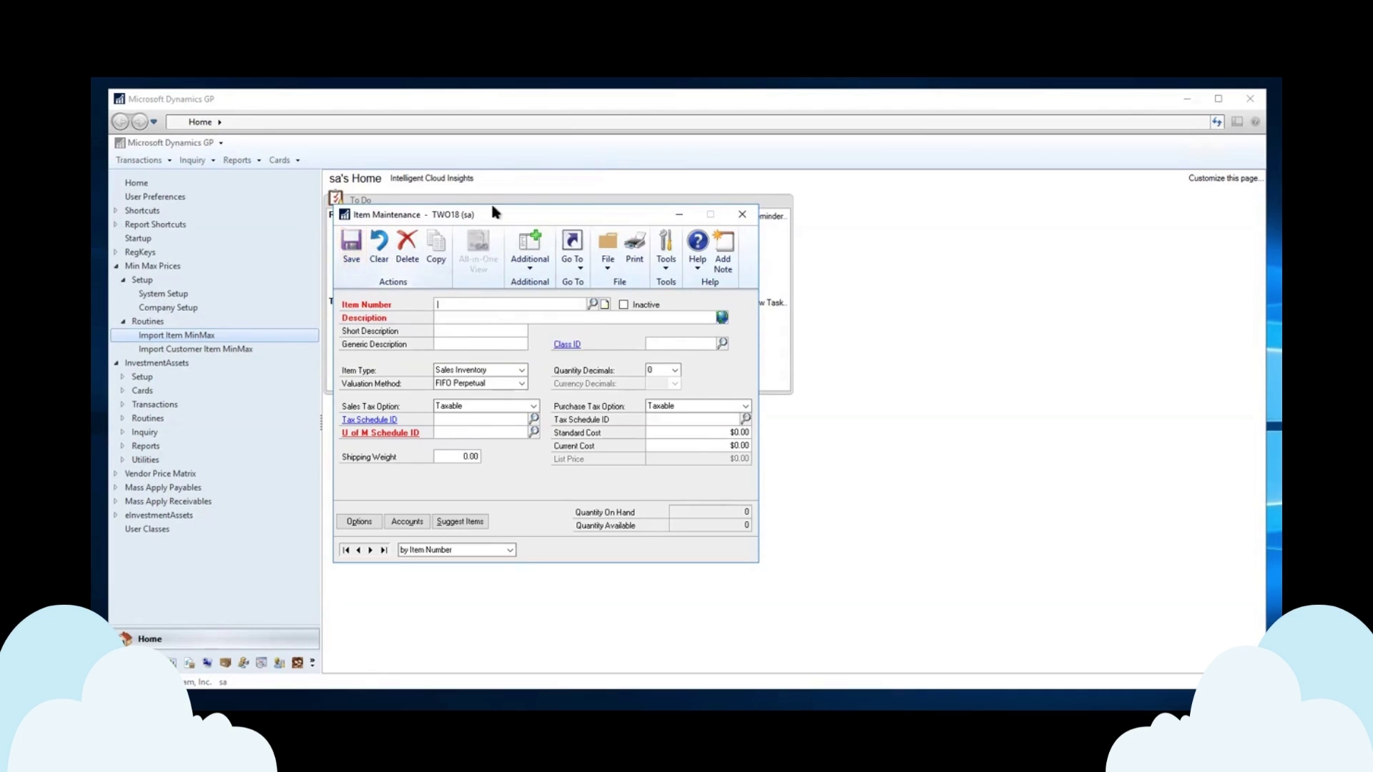
click(744, 218)
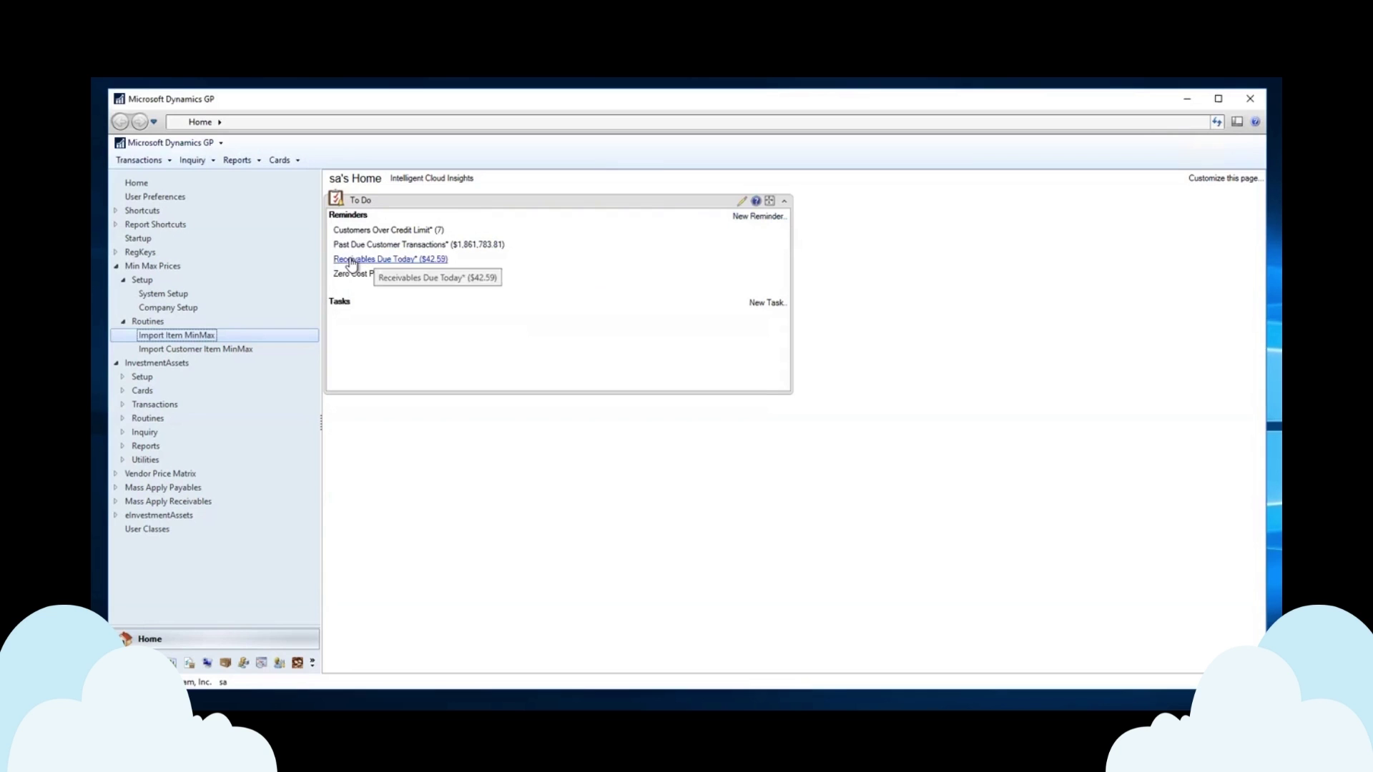
Start another sales transaction of type Order for the customer Aaron Fitz Electrical
click(143, 160)
mouse_move(150, 180)
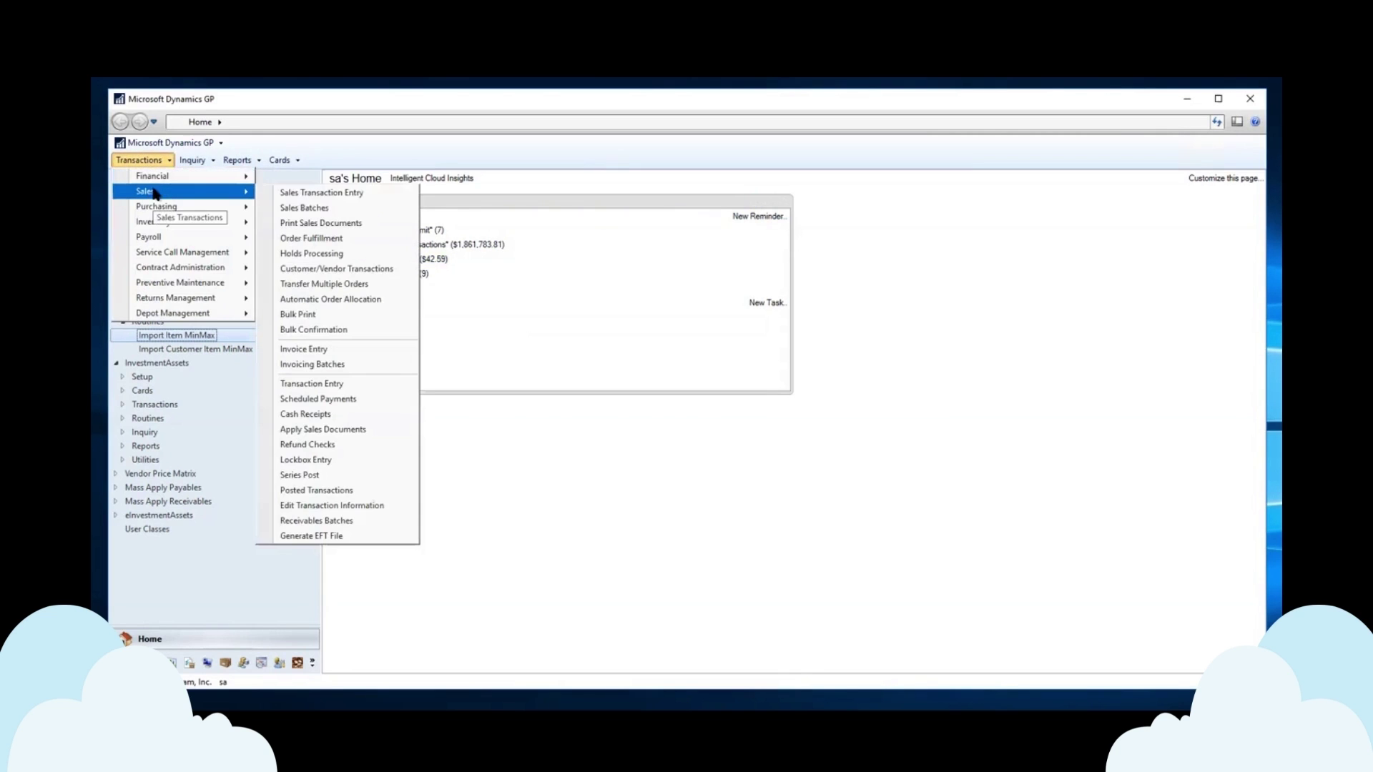
click(322, 191)
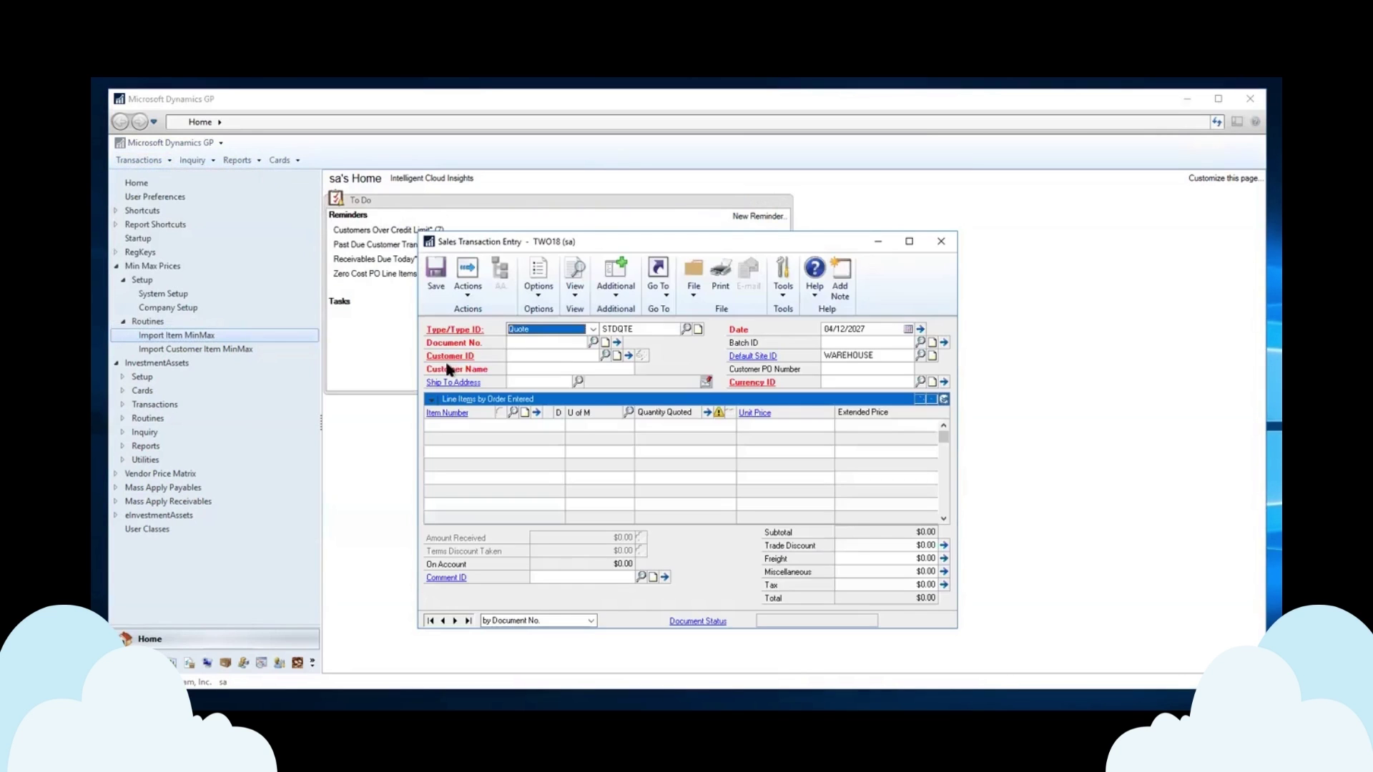
click(547, 329)
click(540, 351)
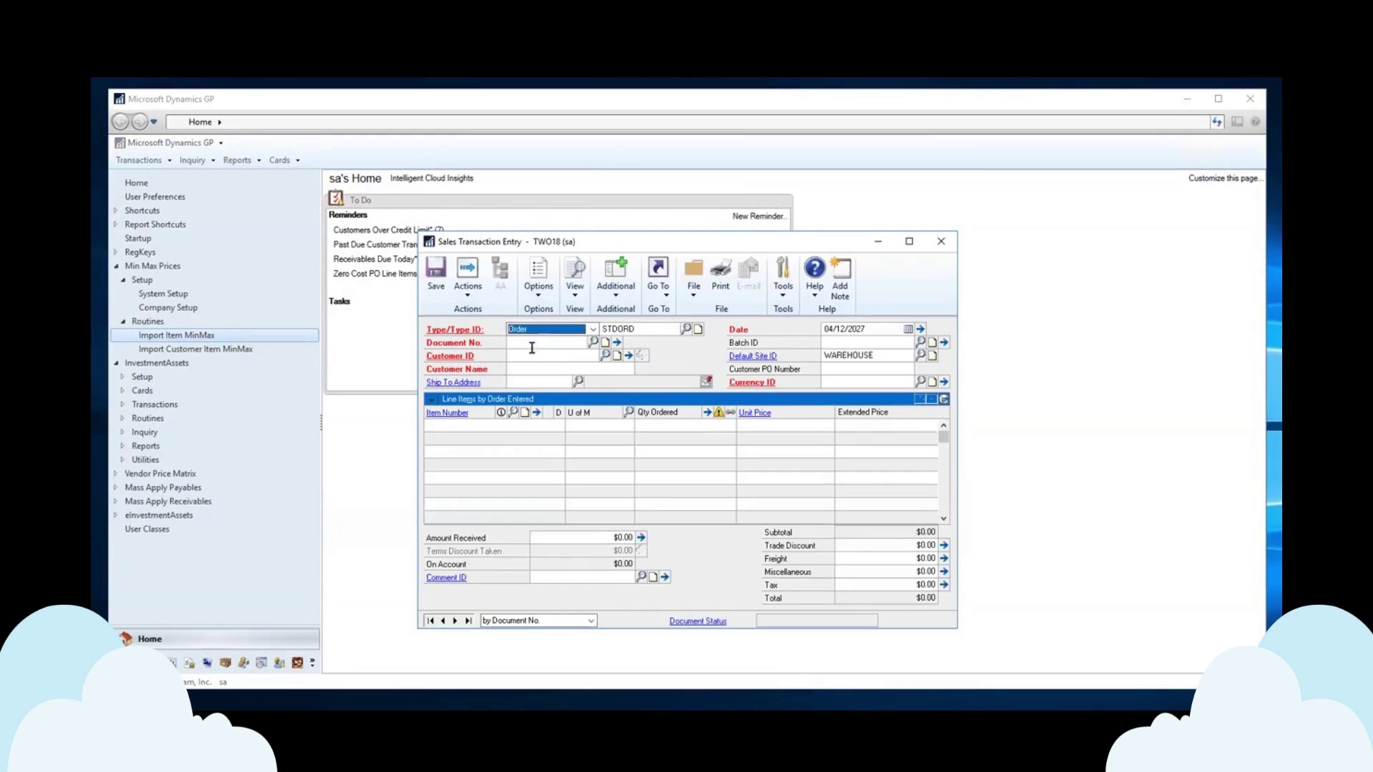
click(605, 355)
double_click(445, 384)
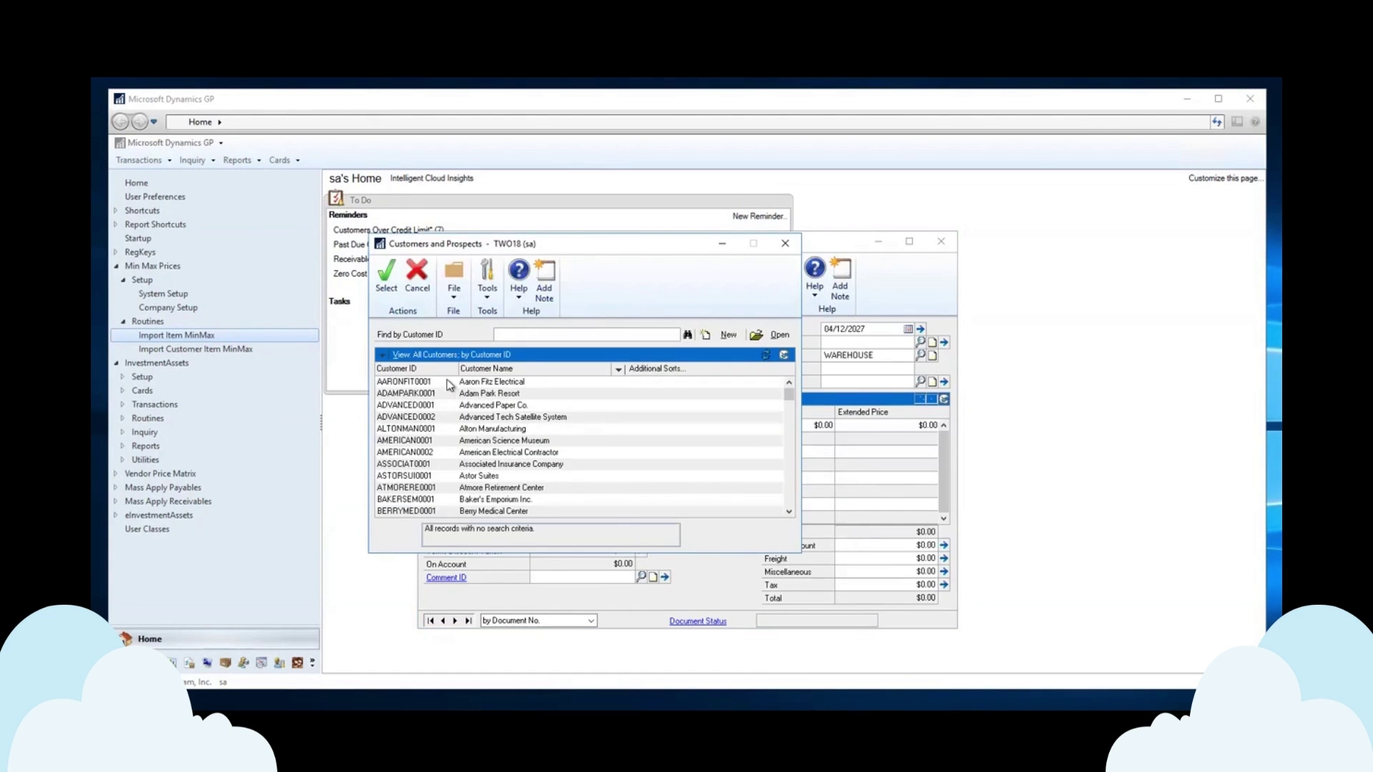
click(835, 382)
Add item 128 SDRAM to the new order's first line with a quantity of 20
click(481, 426)
text(128)
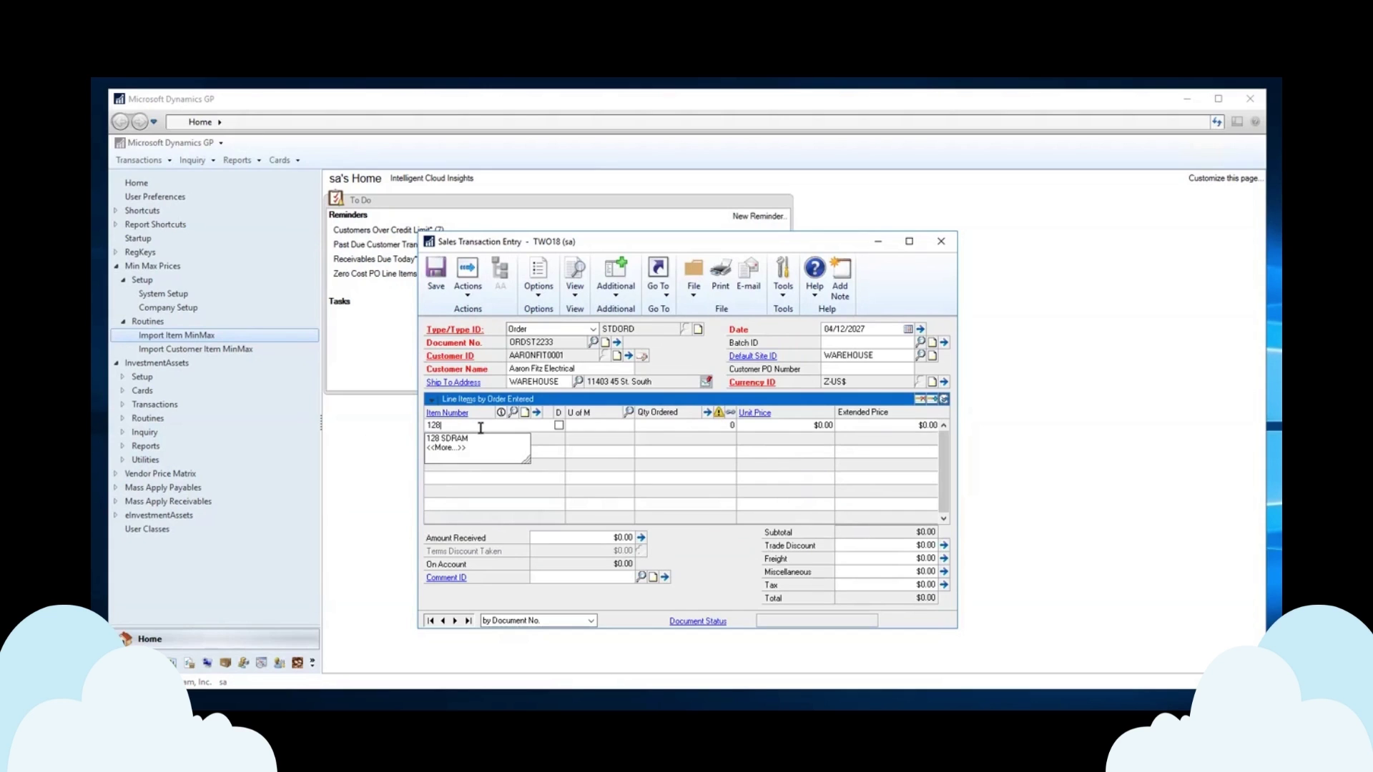
click(471, 439)
key(Tab)
text(20)
key(Tab)
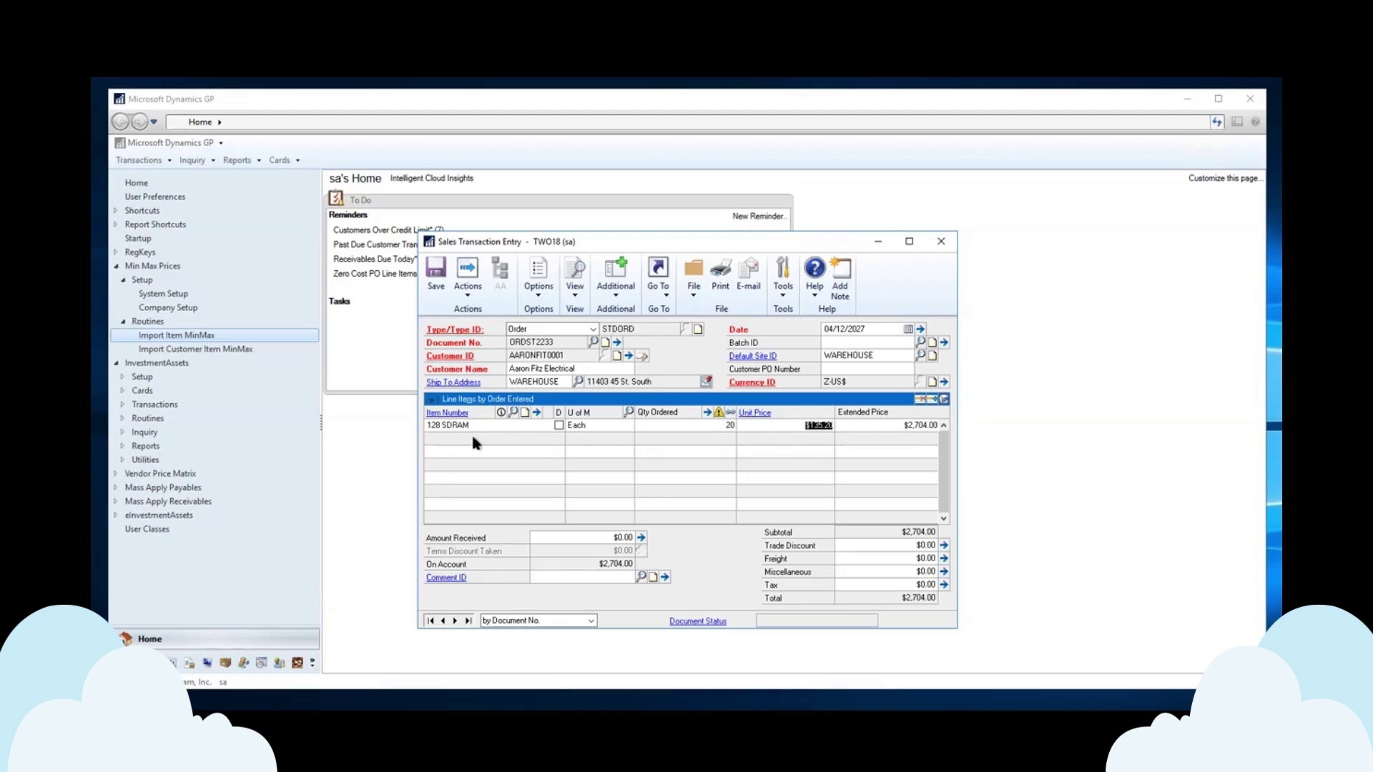
Try a unit price of $1.00 on the 128 SDRAM line to test the minimum price limit
text(1.30)
key(Tab)
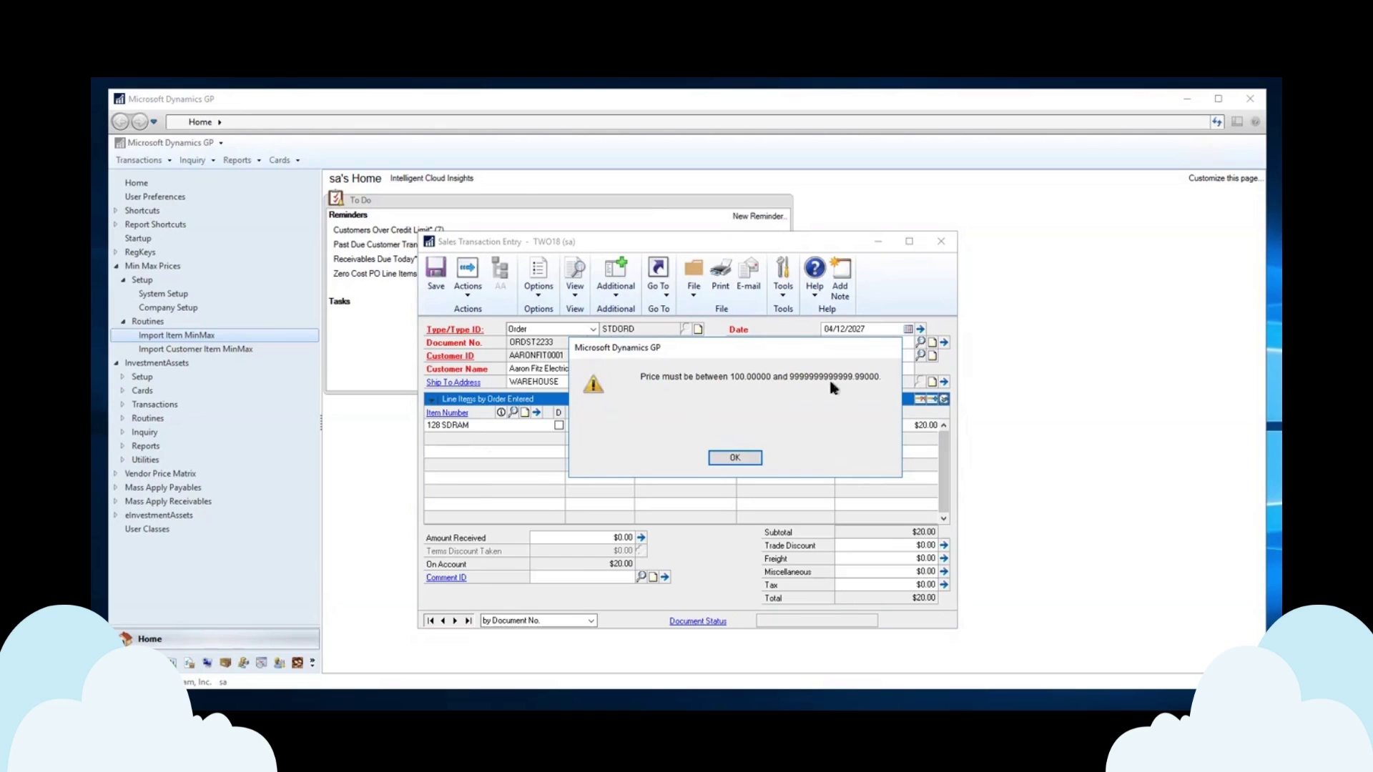
click(744, 457)
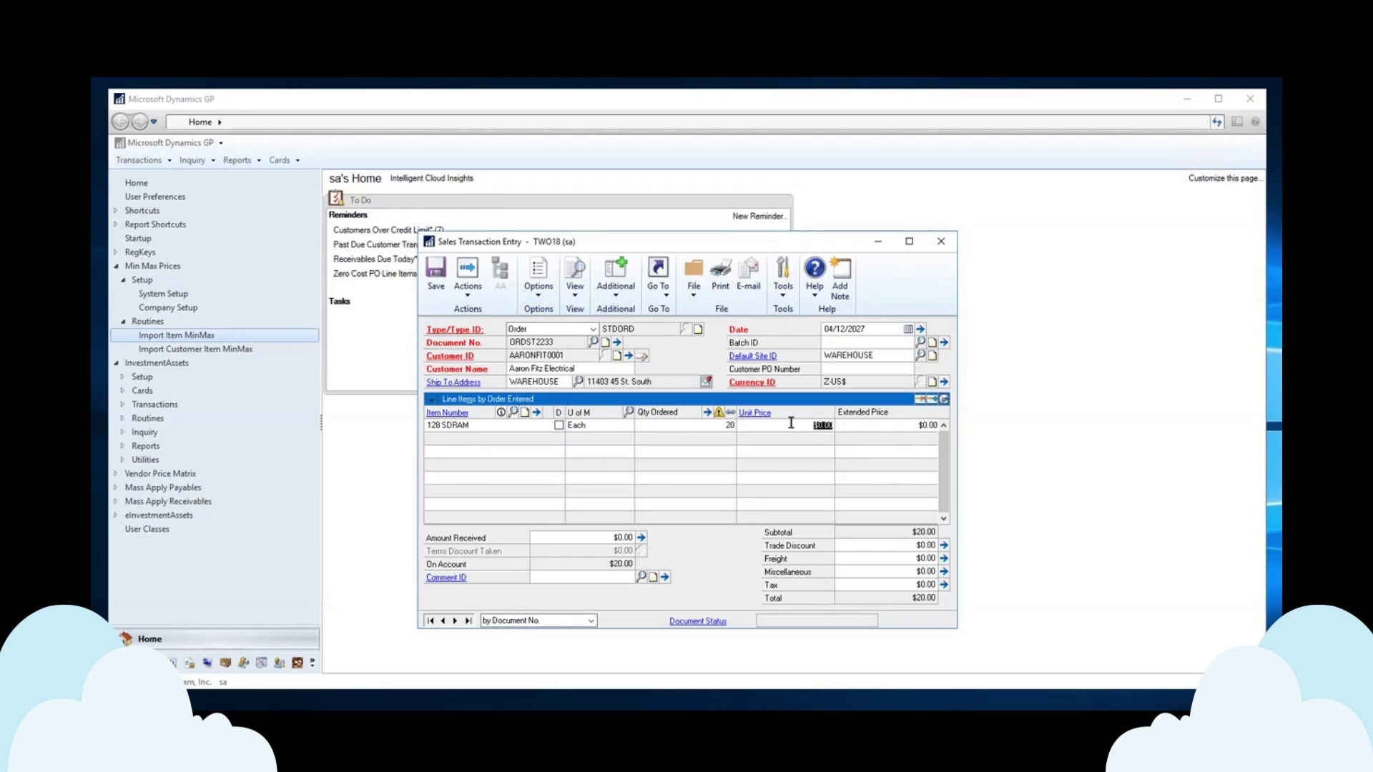
Set the 128 SDRAM line's unit price to $100.00 and try to save the order
text(100)
key(Tab)
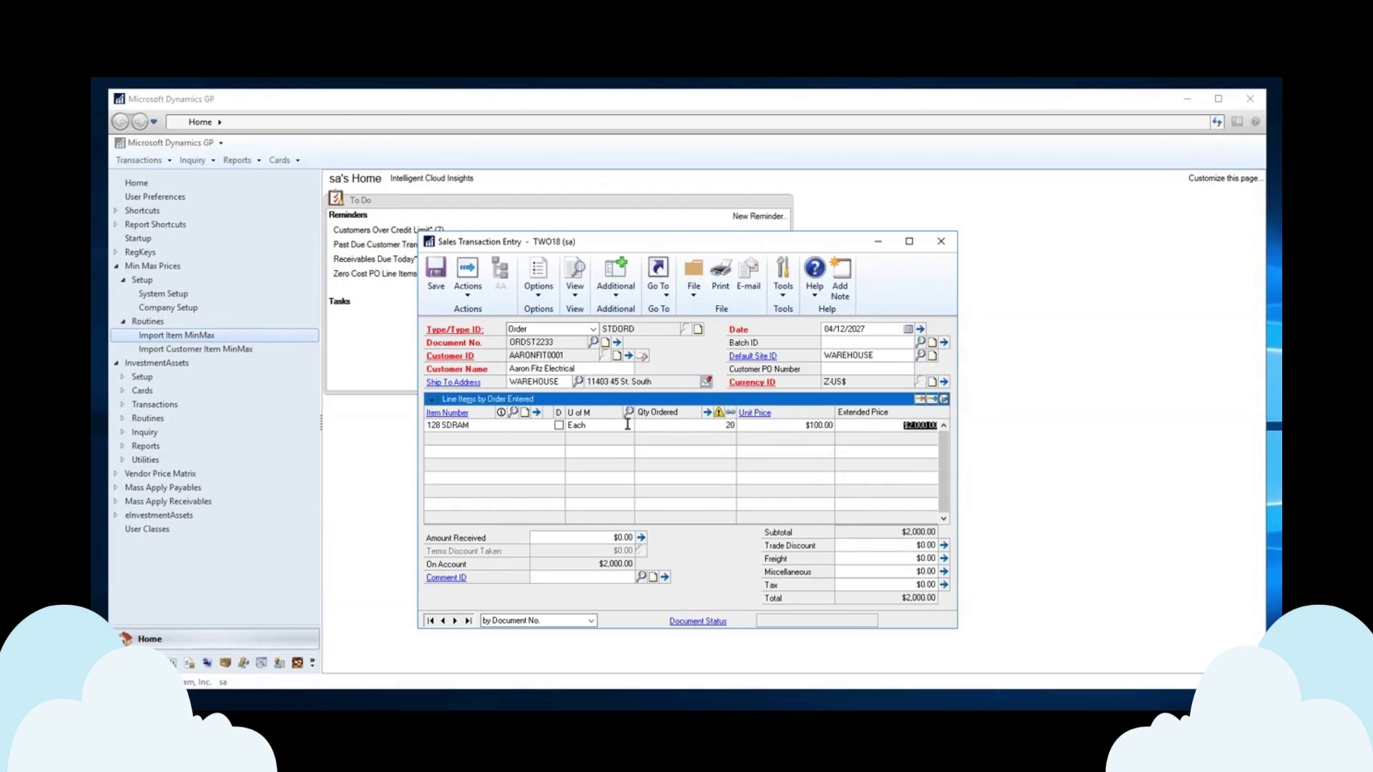
click(499, 428)
click(432, 278)
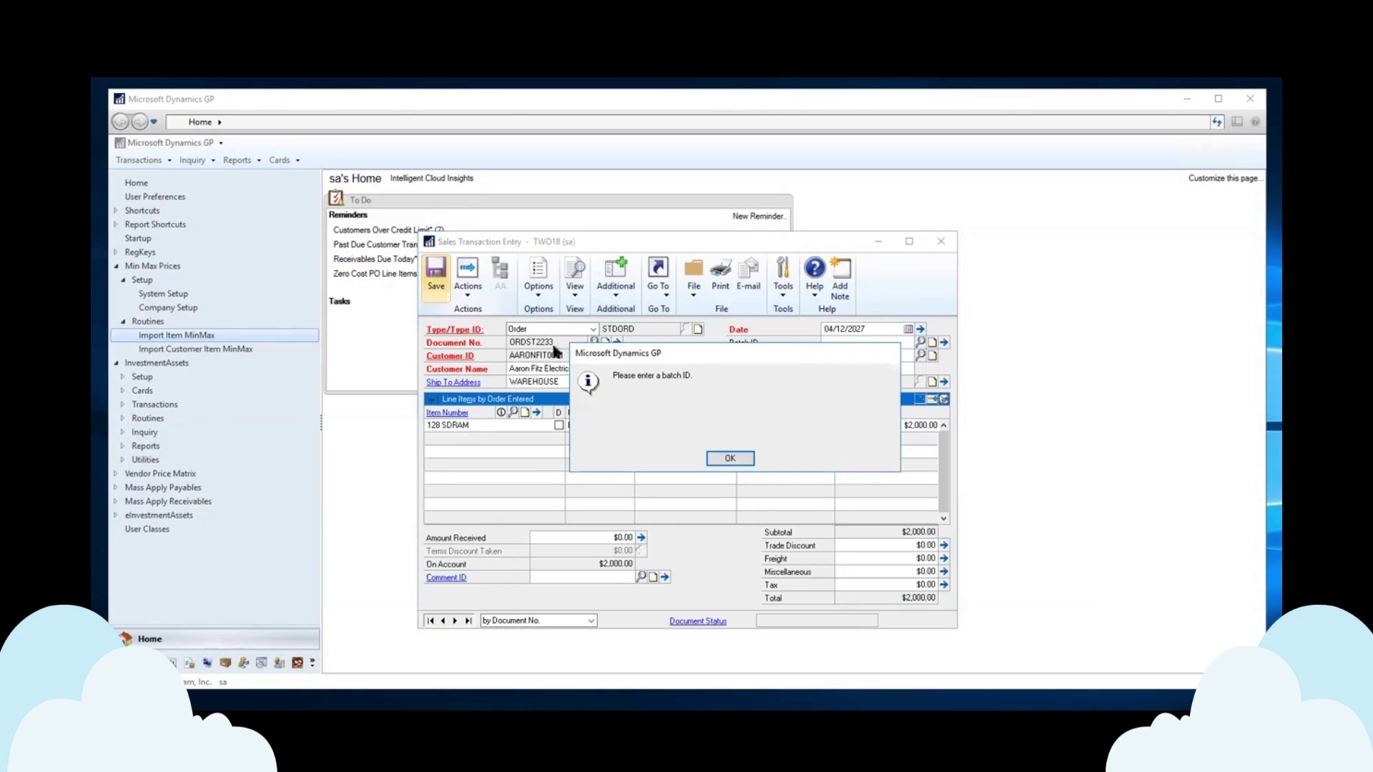
click(743, 461)
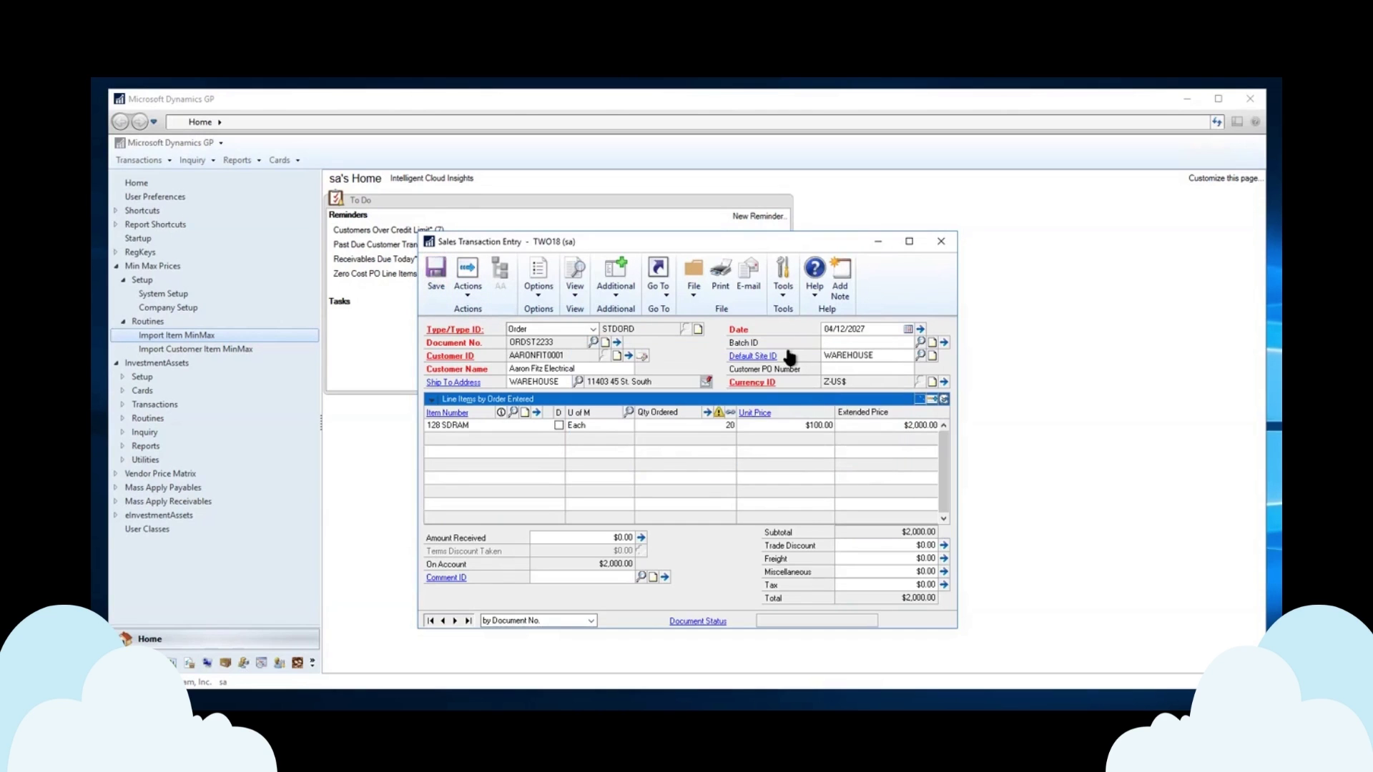
Try changing the 128 SDRAM line's unit price to $99.00 to test just below the minimum
click(523, 438)
click(494, 428)
click(804, 426)
text(99.30)
key(Tab)
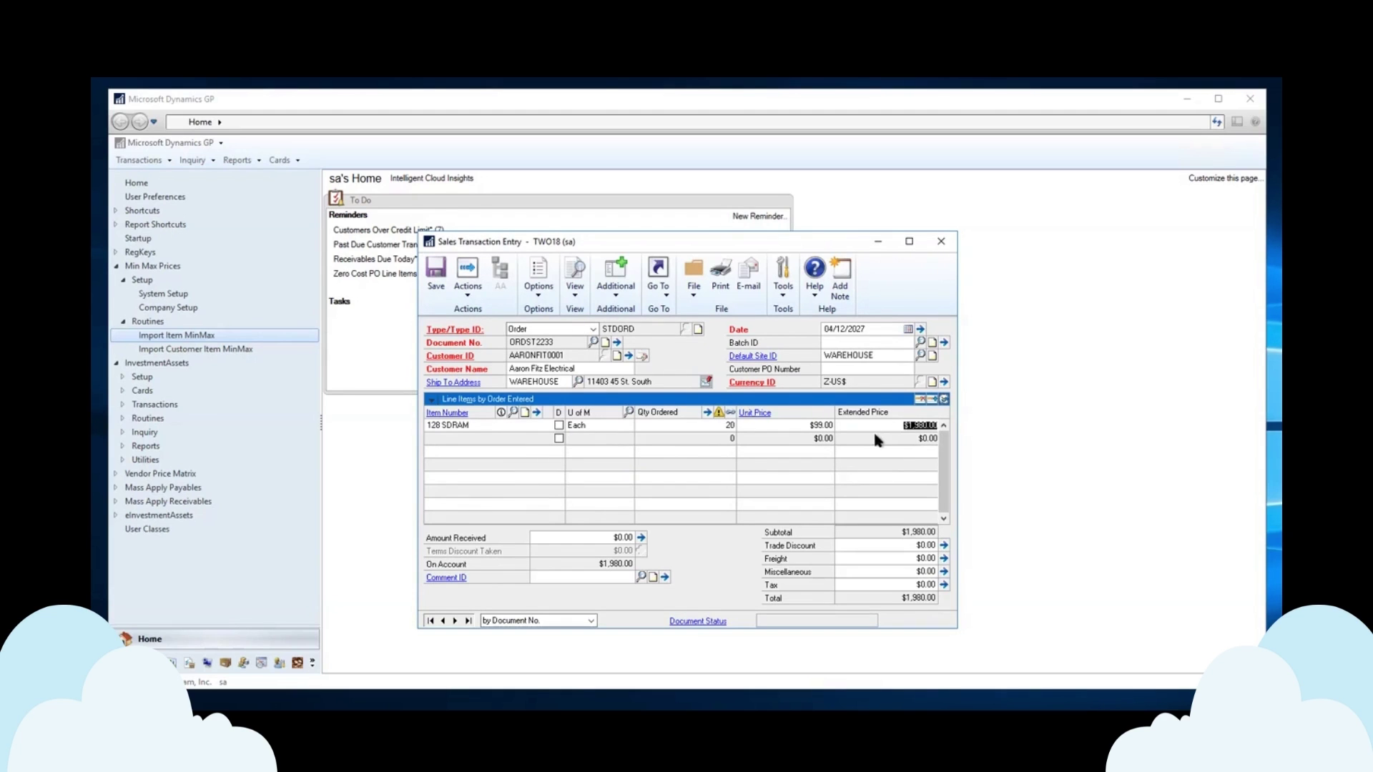
key(Tab)
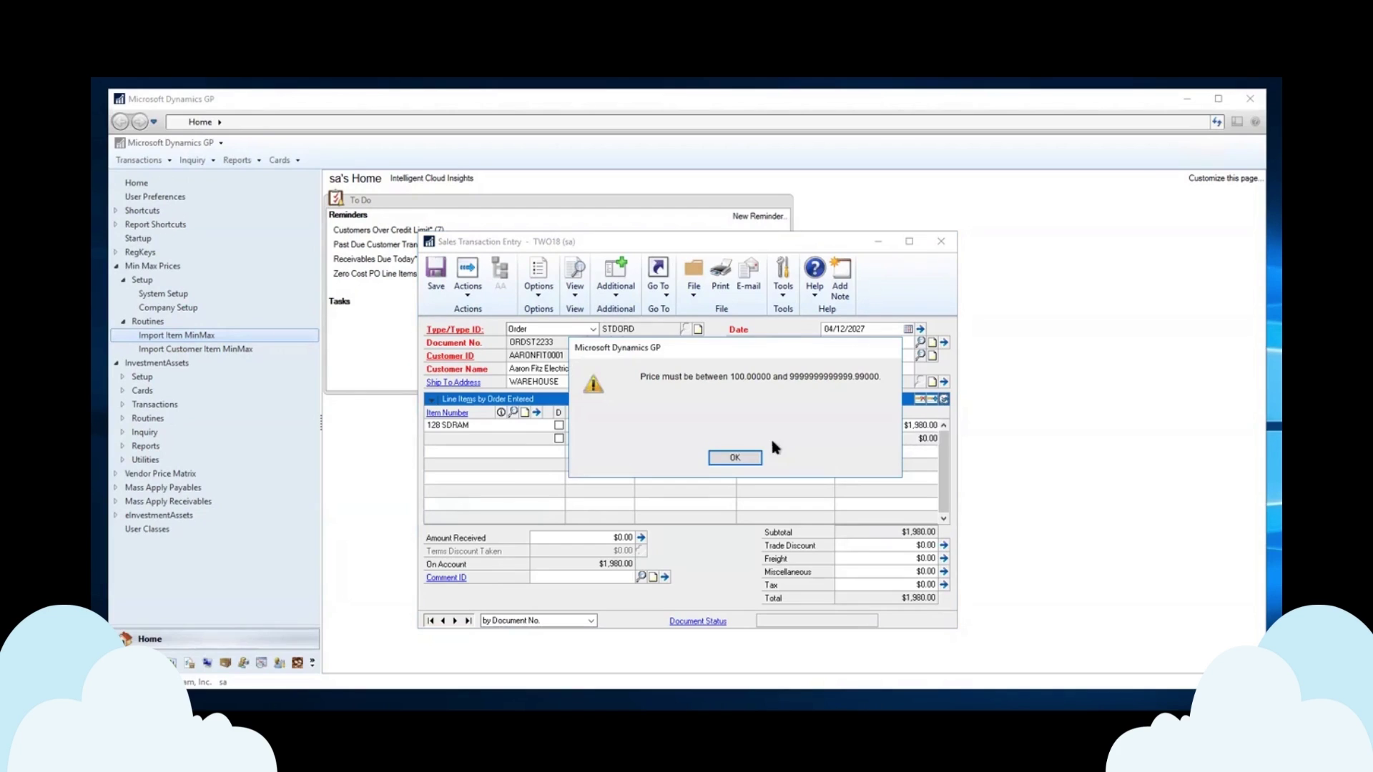
click(734, 457)
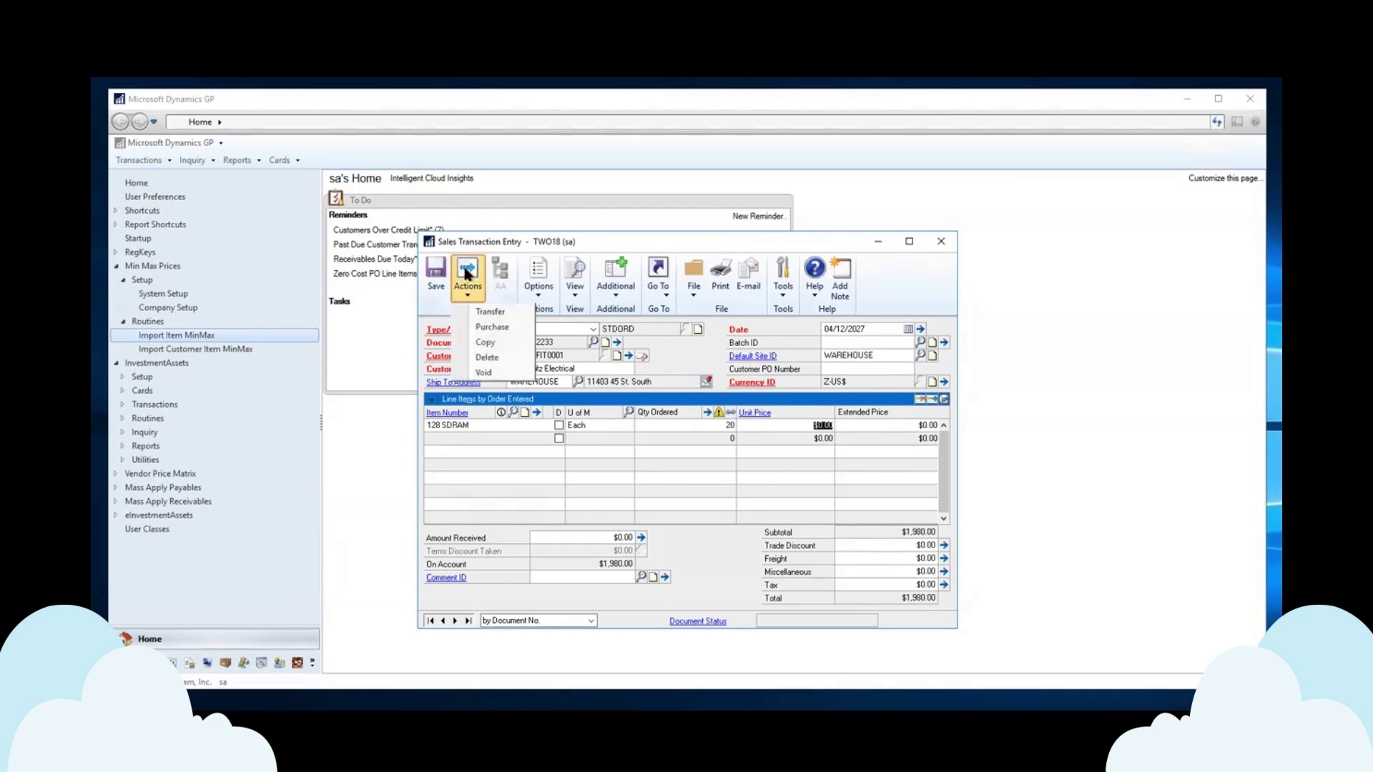
Delete the test sales order for 20 units of 128 SDRAM
click(482, 359)
click(723, 459)
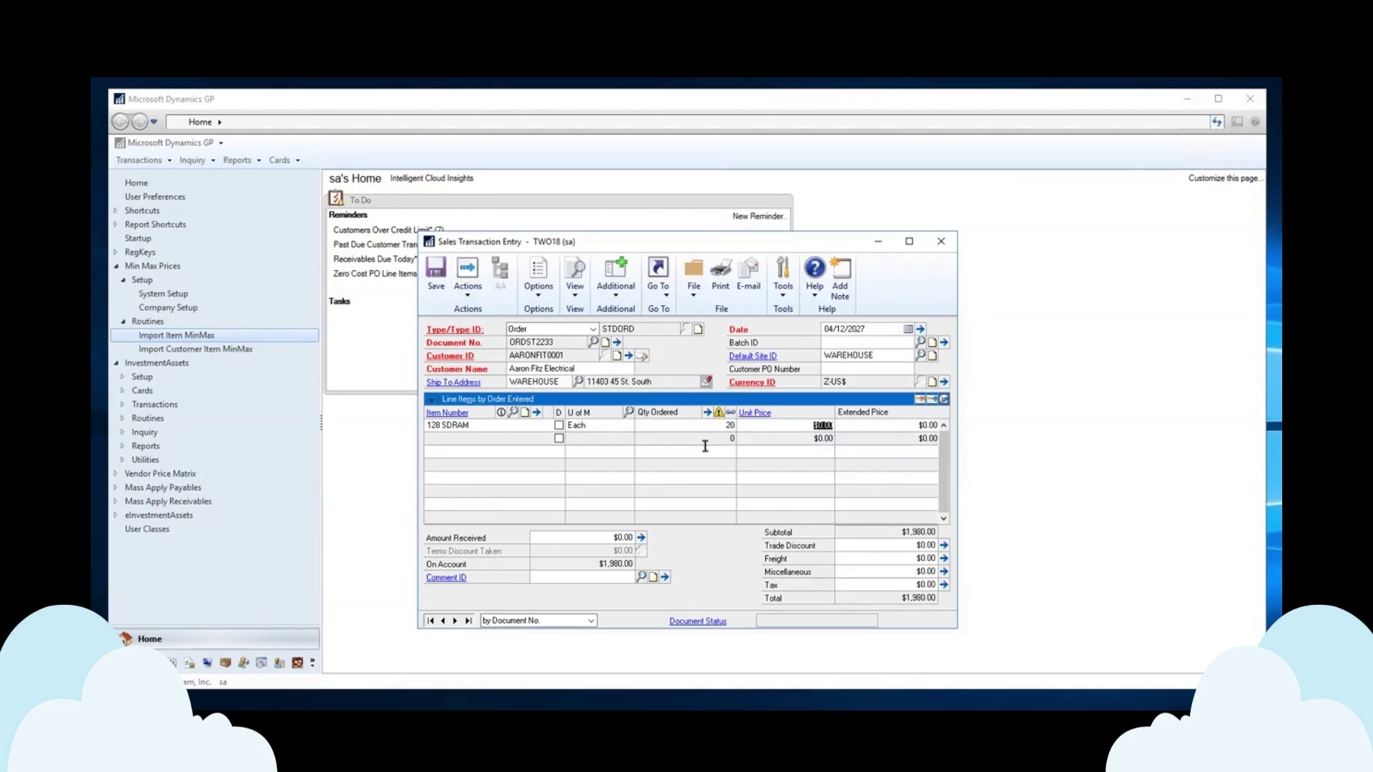
Test a unit price of $100.00 on the 128 SDRAM line and try to save the order
text(100.00)
key(Tab)
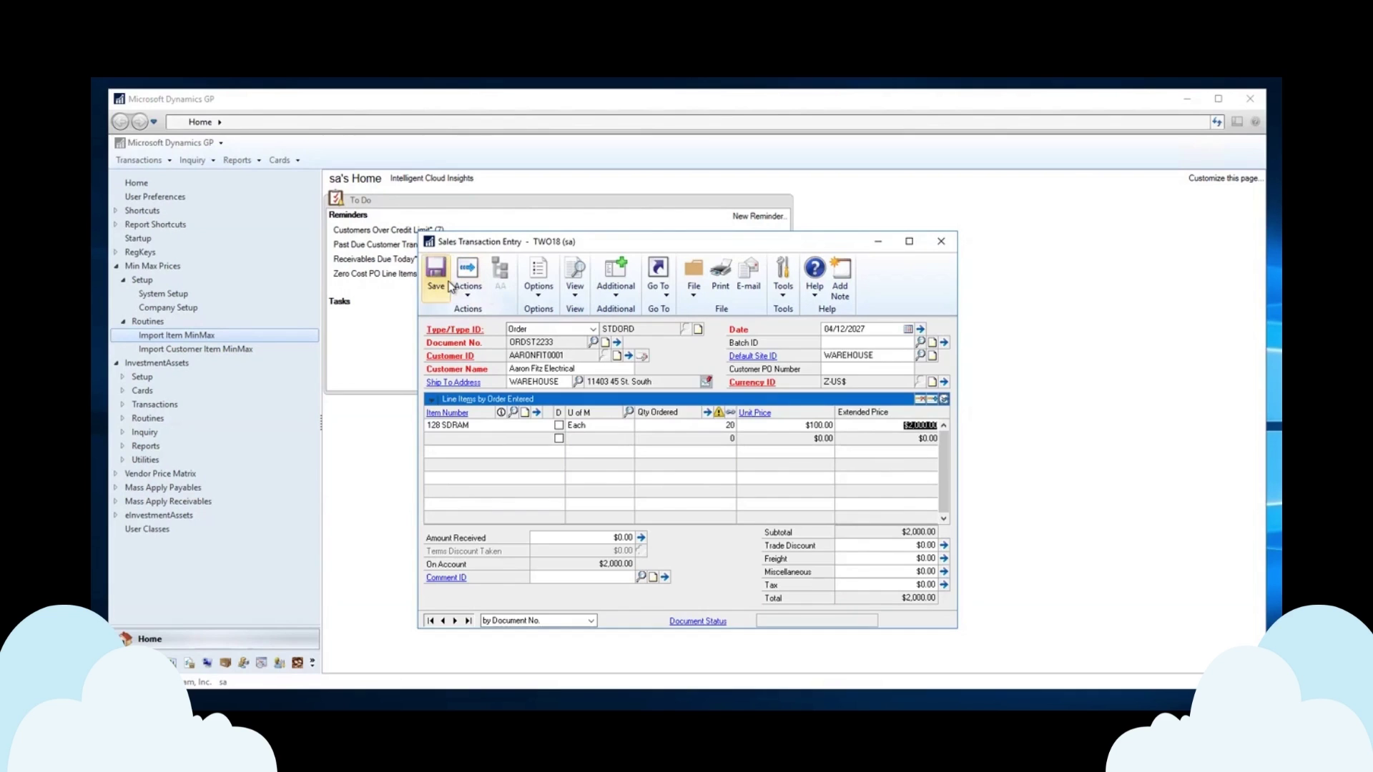
click(435, 275)
click(748, 457)
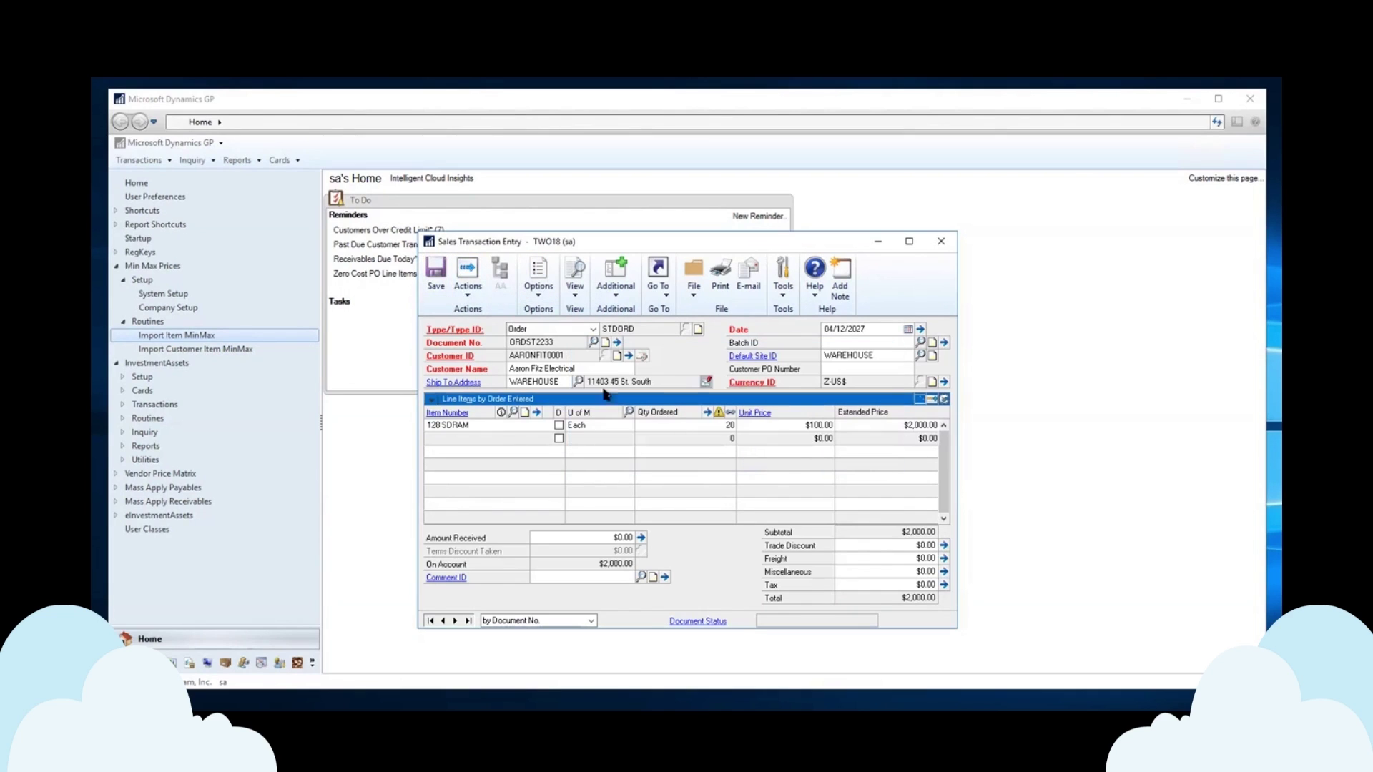
Delete the test order containing the 128 SDRAM line and close sales transaction entry
click(468, 277)
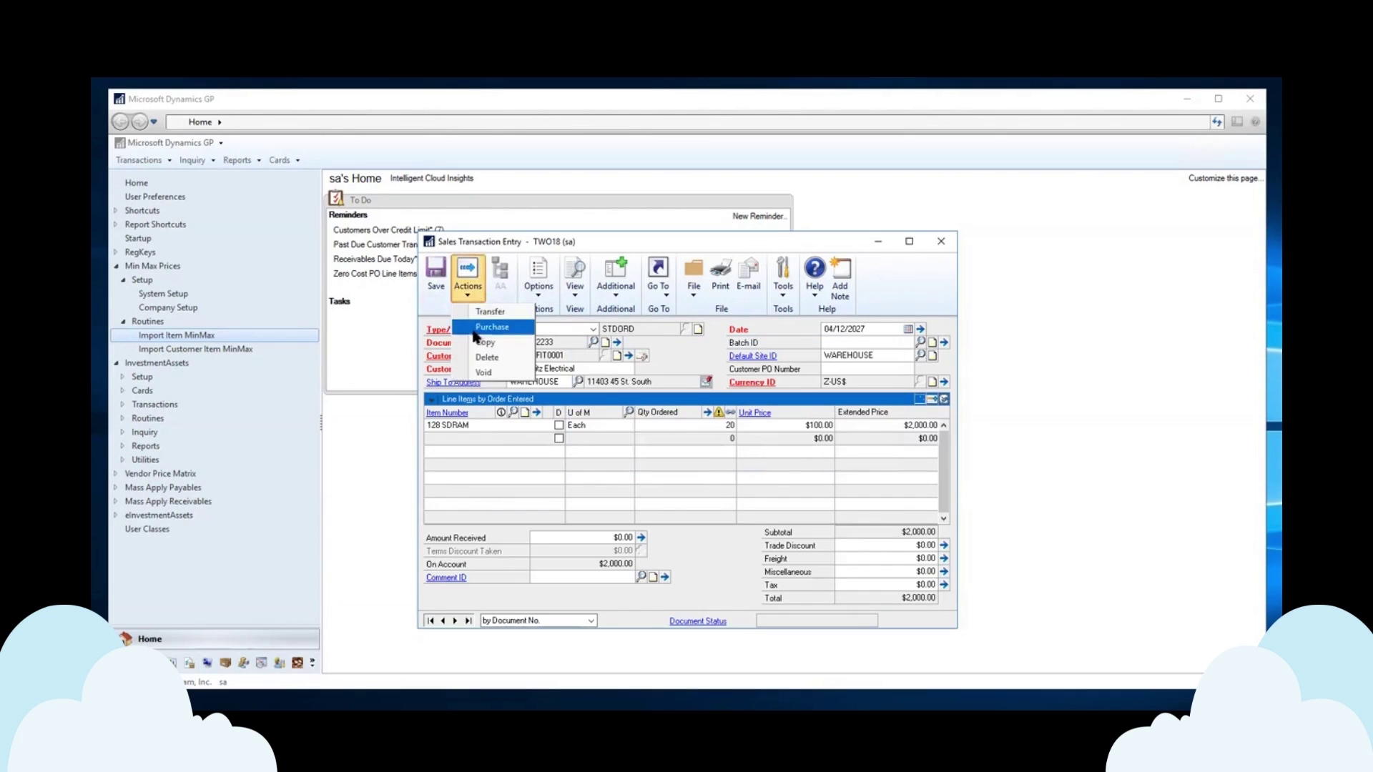
click(486, 358)
click(727, 459)
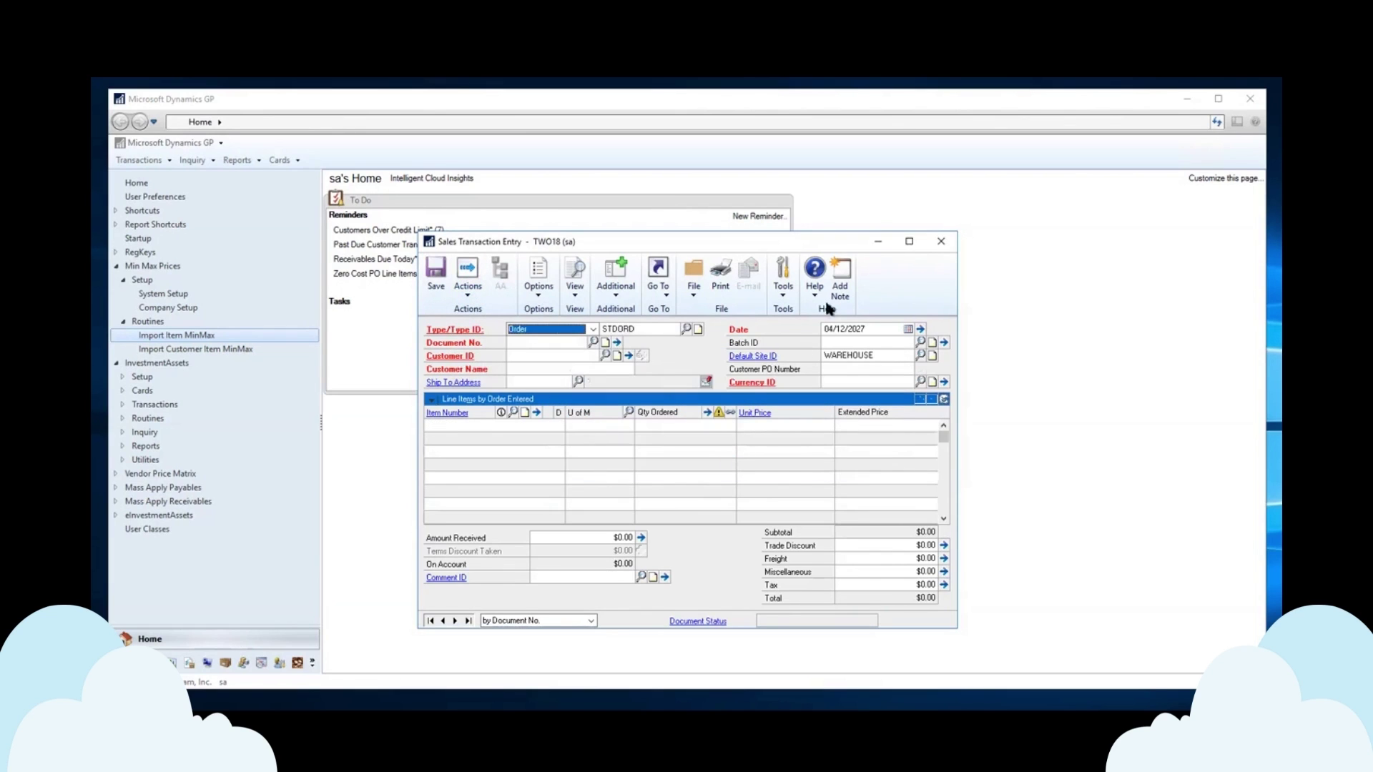
click(934, 243)
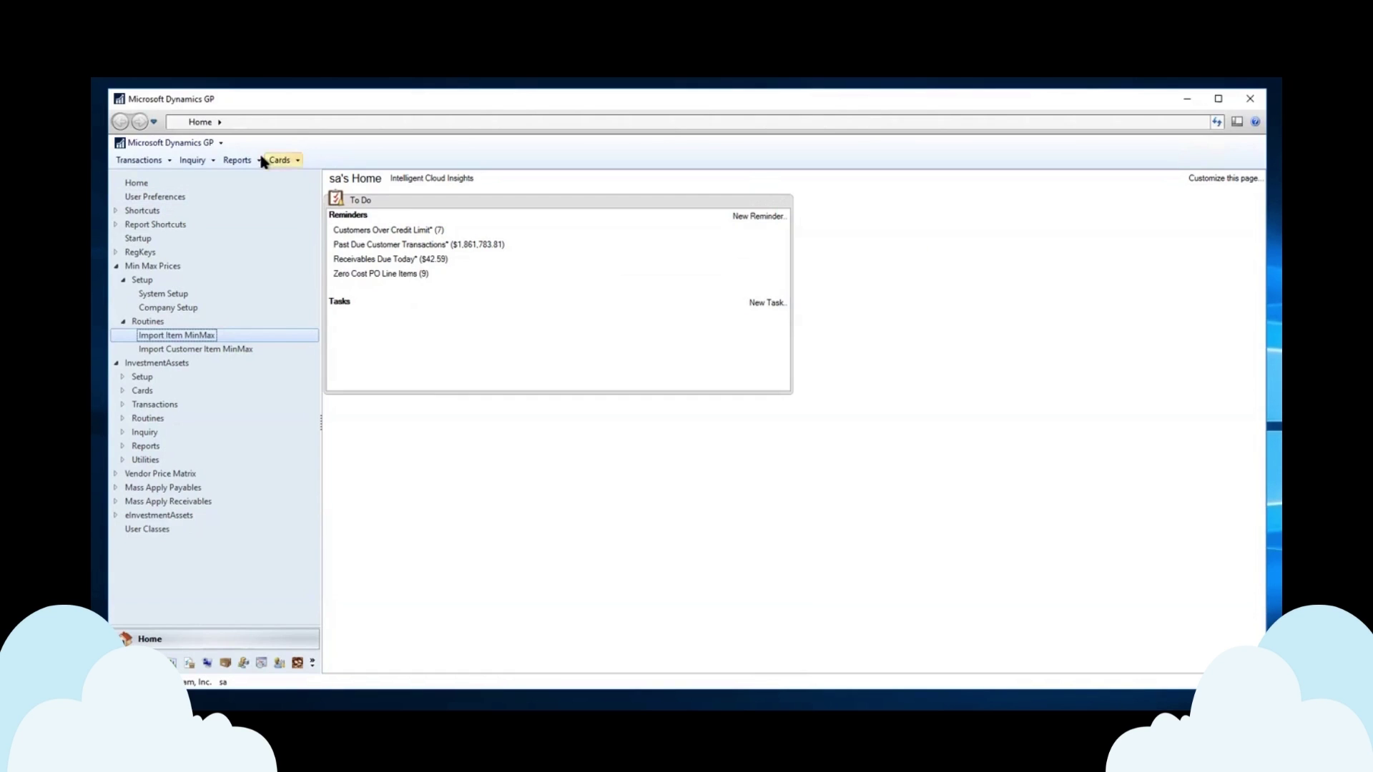
Open the customer maintenance record for Aaron Fitz Electrical
click(280, 160)
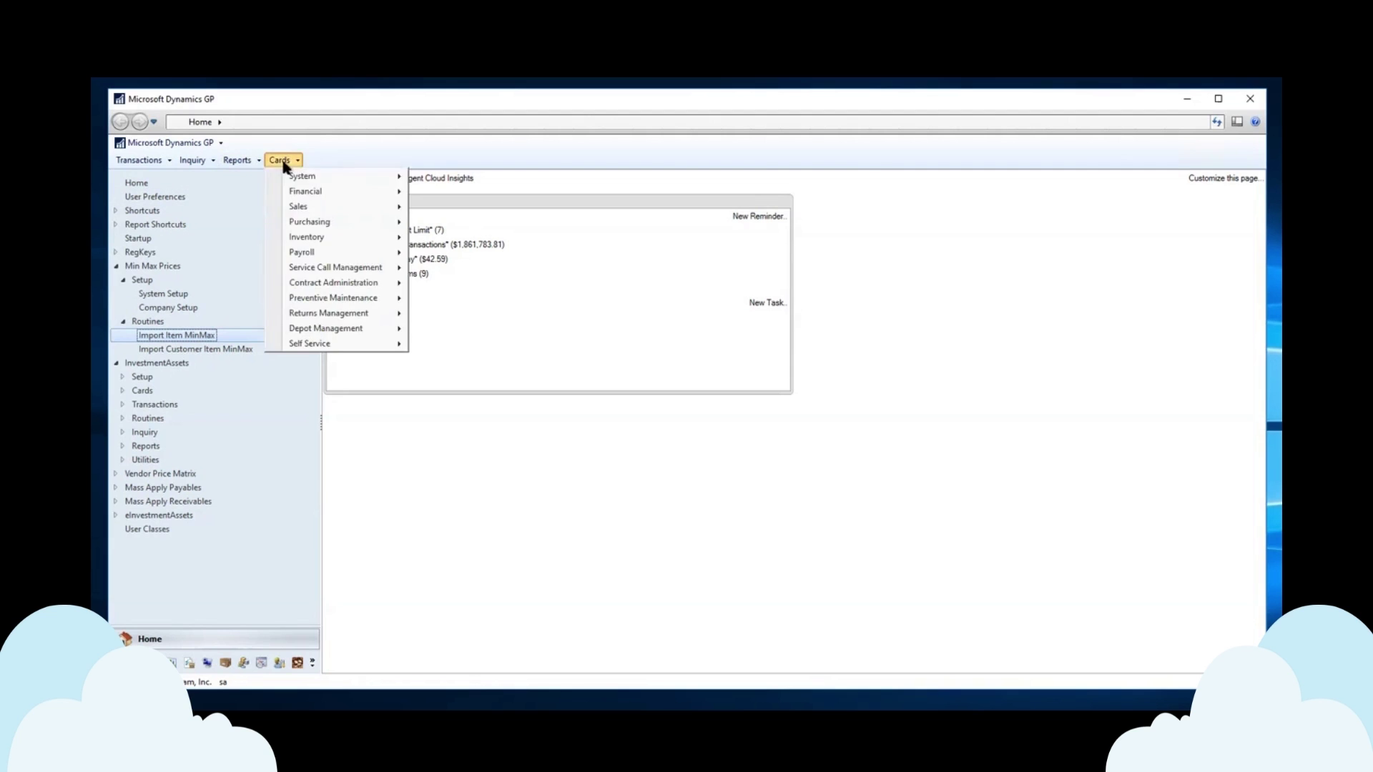
mouse_move(327, 210)
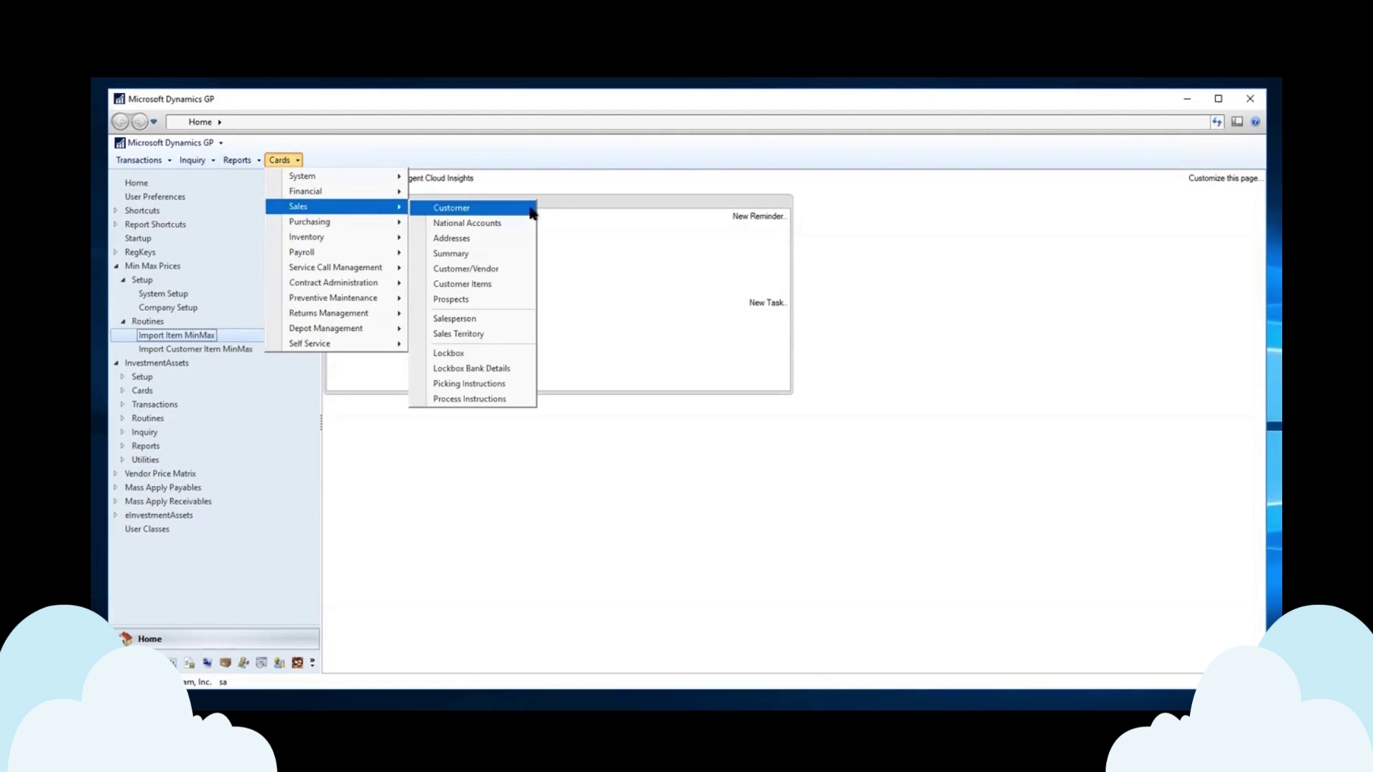
click(494, 207)
click(505, 283)
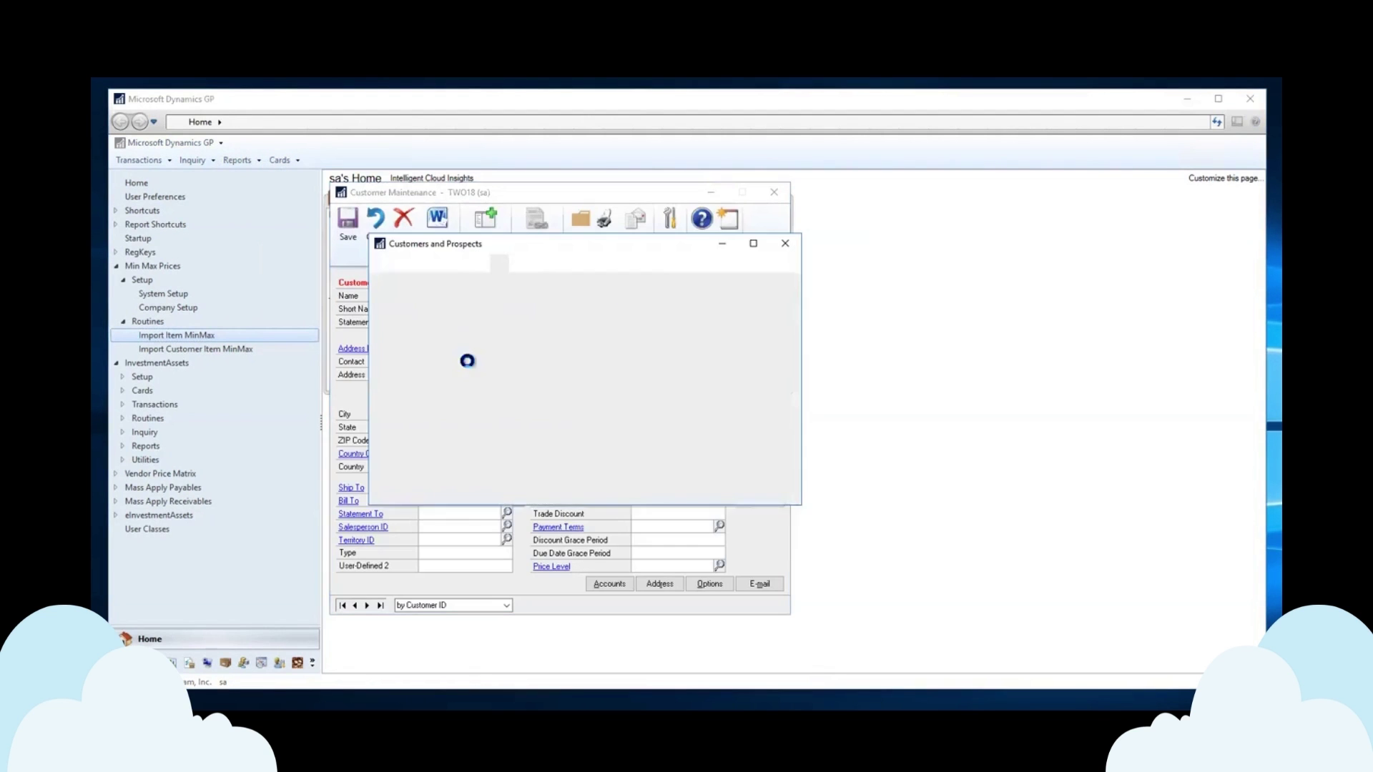
double_click(414, 381)
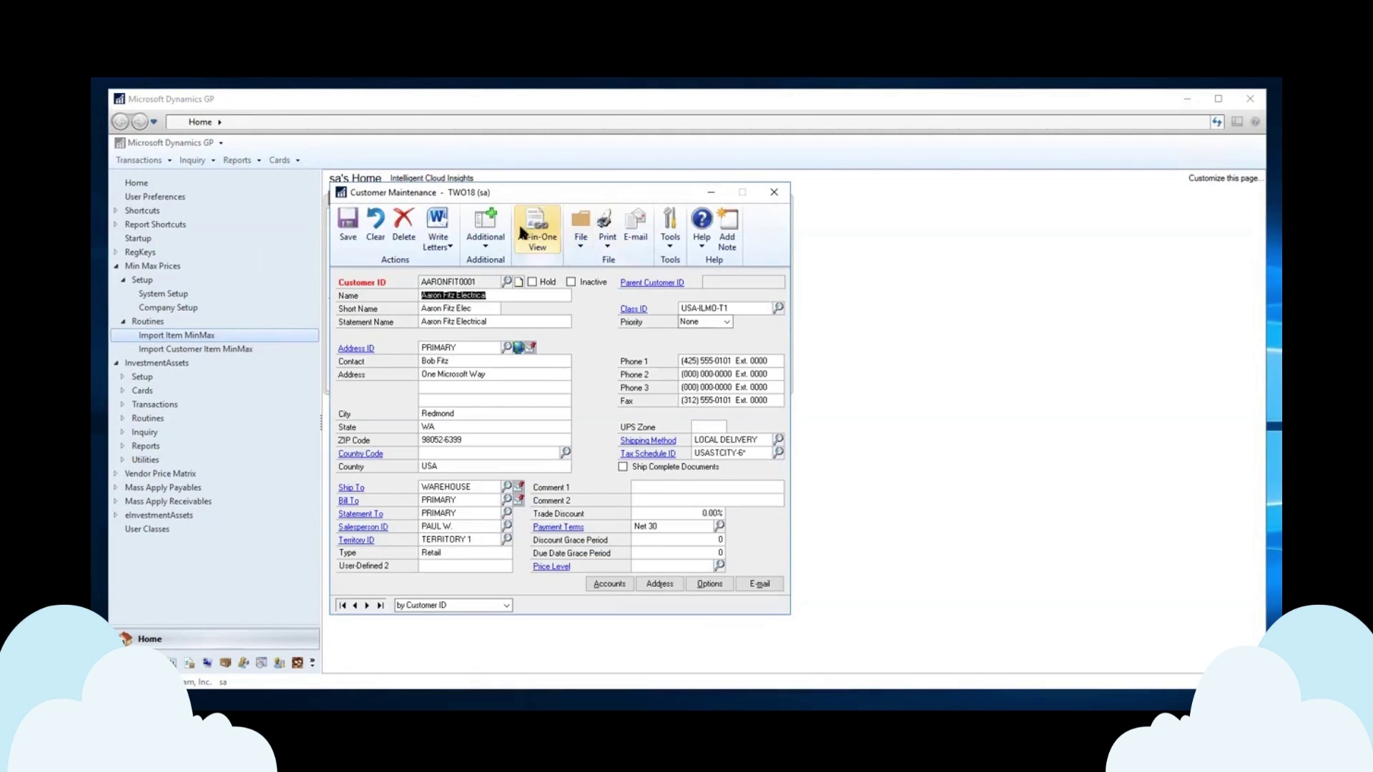
Open the Customer Item MinMax pricing for Aaron Fitz Electrical and place its window beside the customer record
click(482, 229)
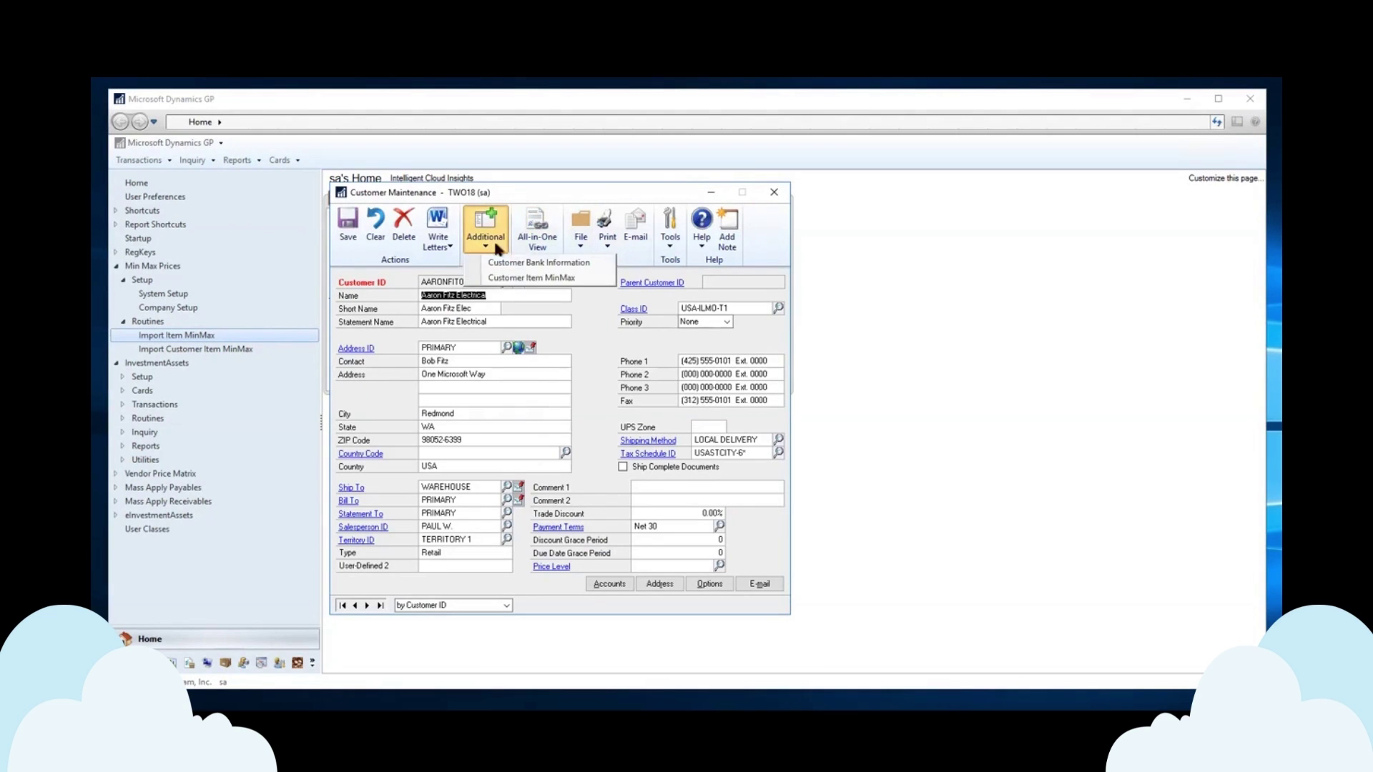
click(576, 278)
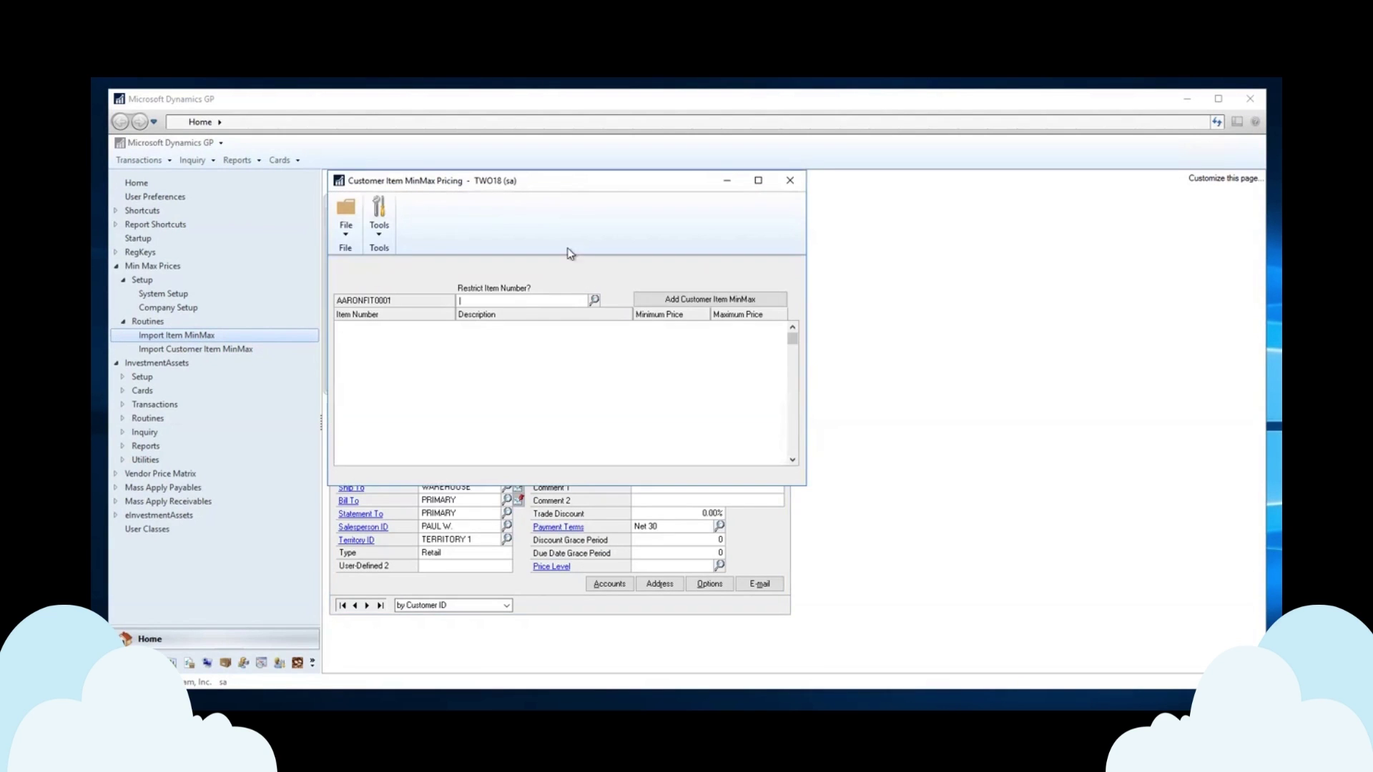
drag(565, 184, 960, 209)
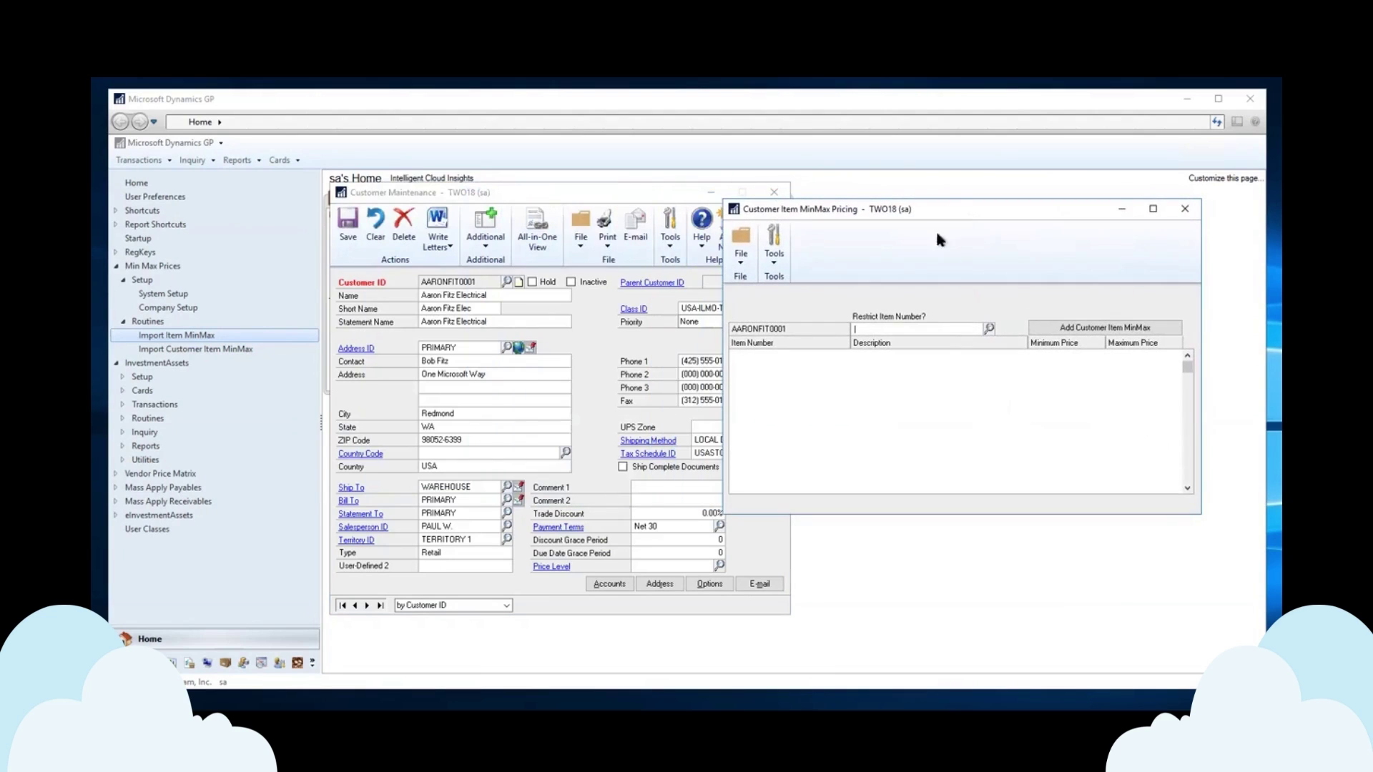
Add and save a customer MinMax entry for 128 SDRAM with minimum price $90.00 and maximum price $99,999,999,999,999.99
click(1105, 328)
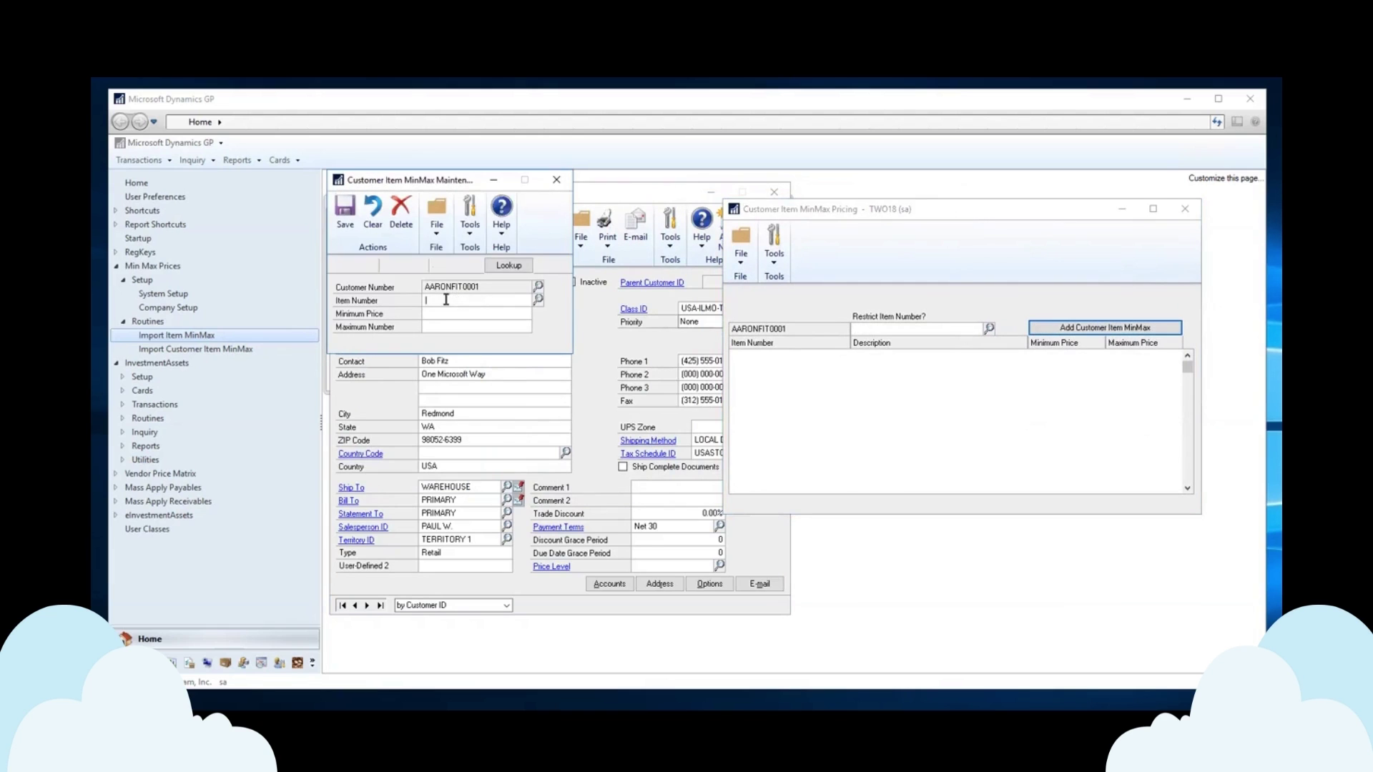
click(538, 300)
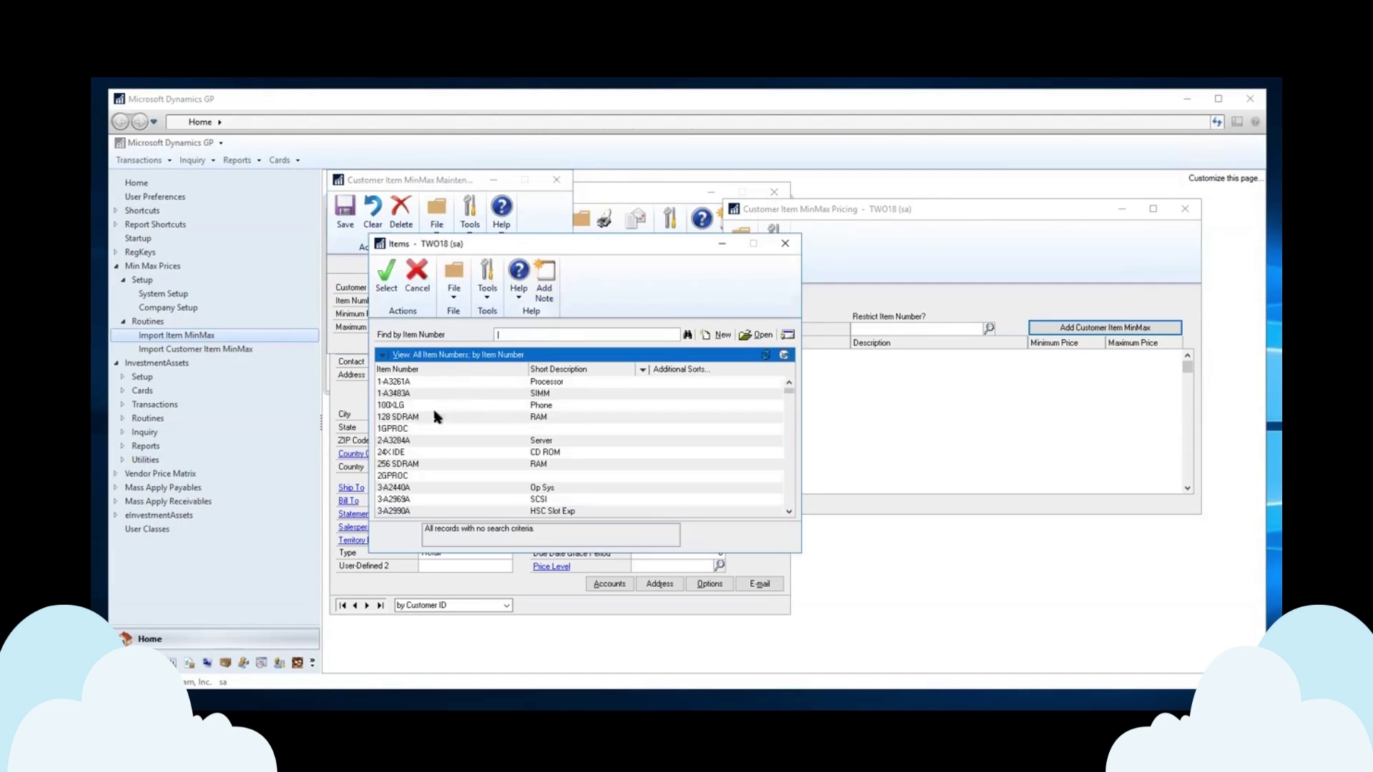
double_click(404, 418)
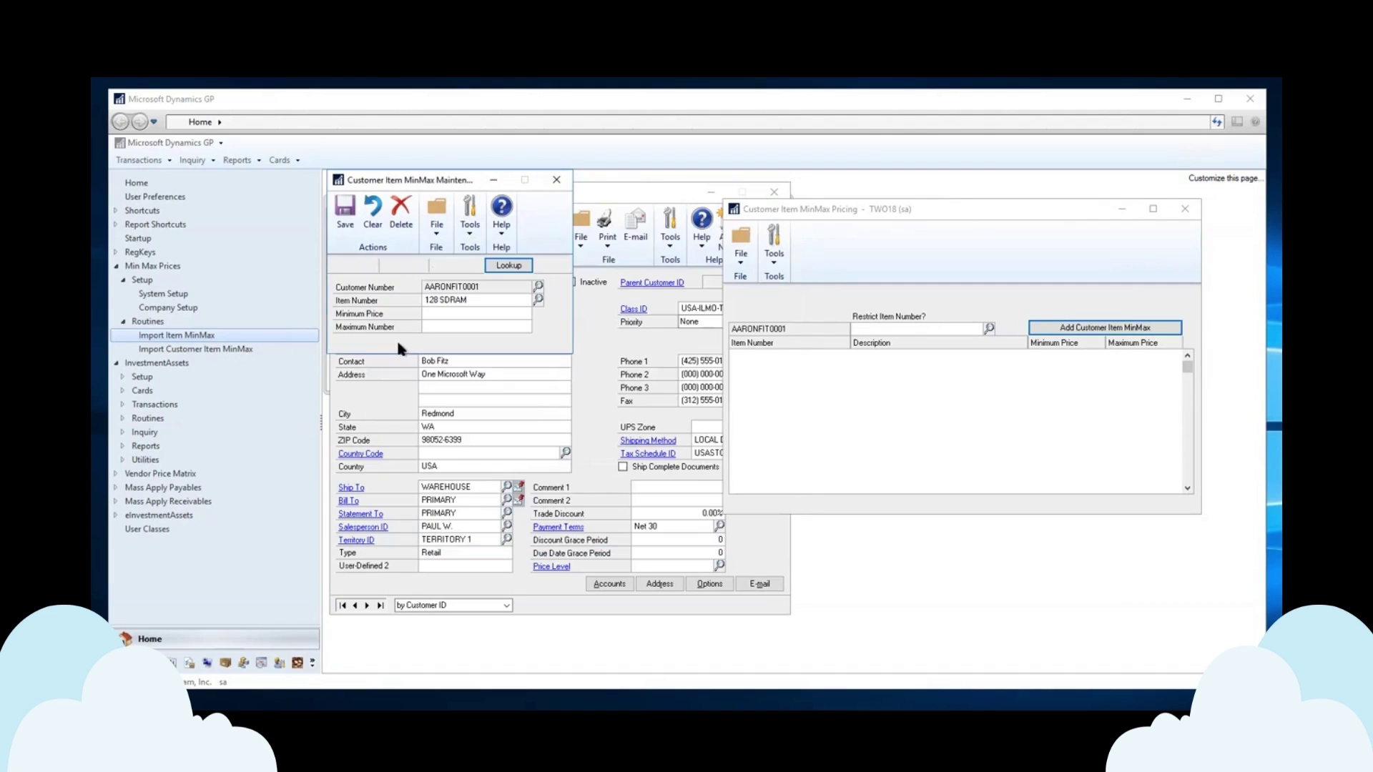
click(453, 313)
text(90.00)
key(Tab)
text(9999999999999999)
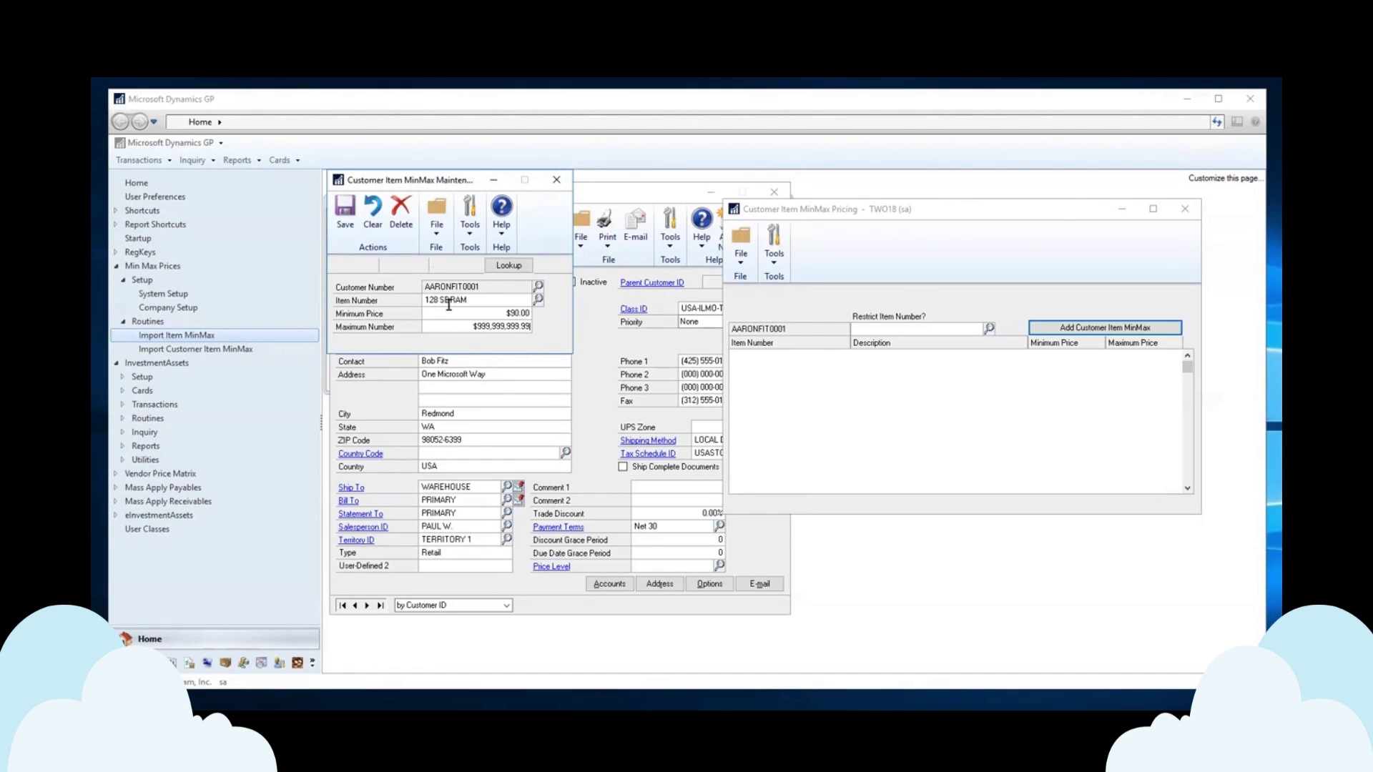
click(344, 211)
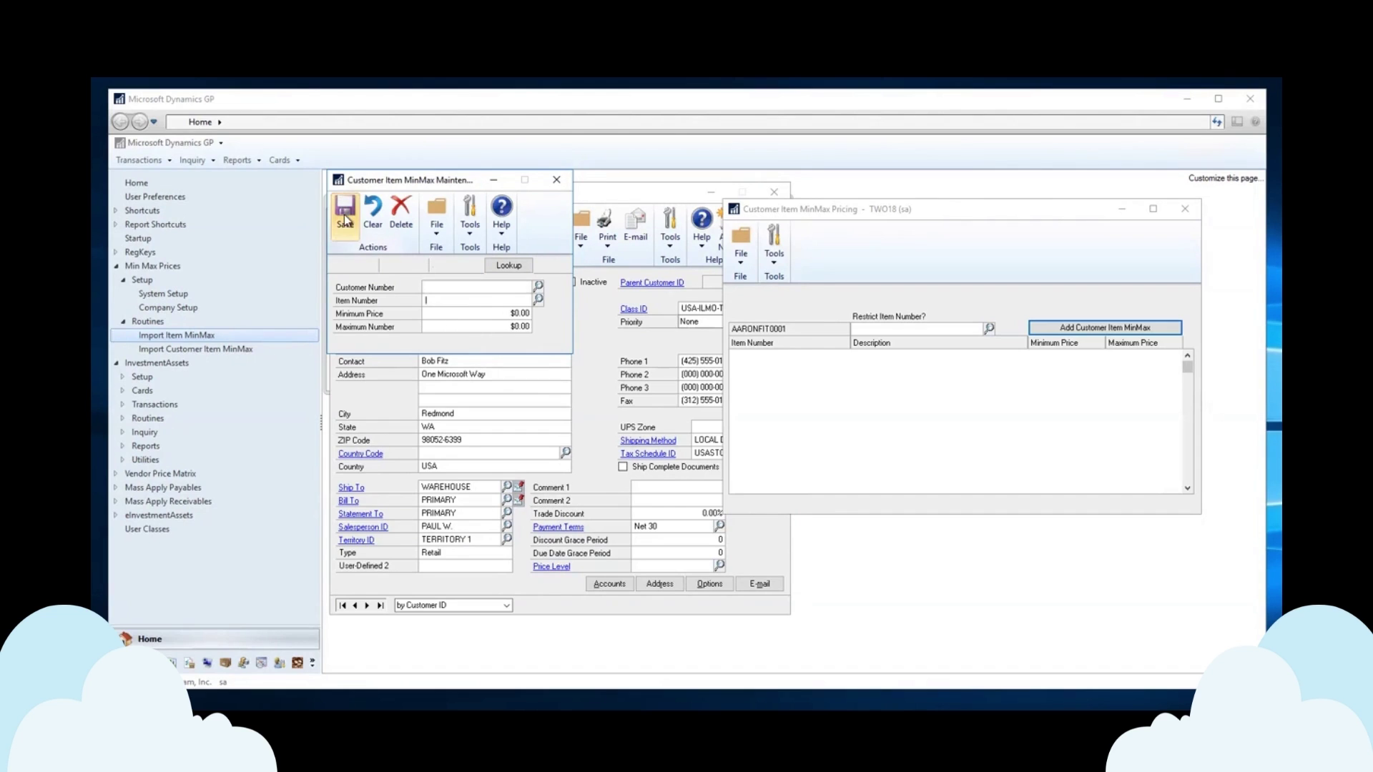
click(556, 181)
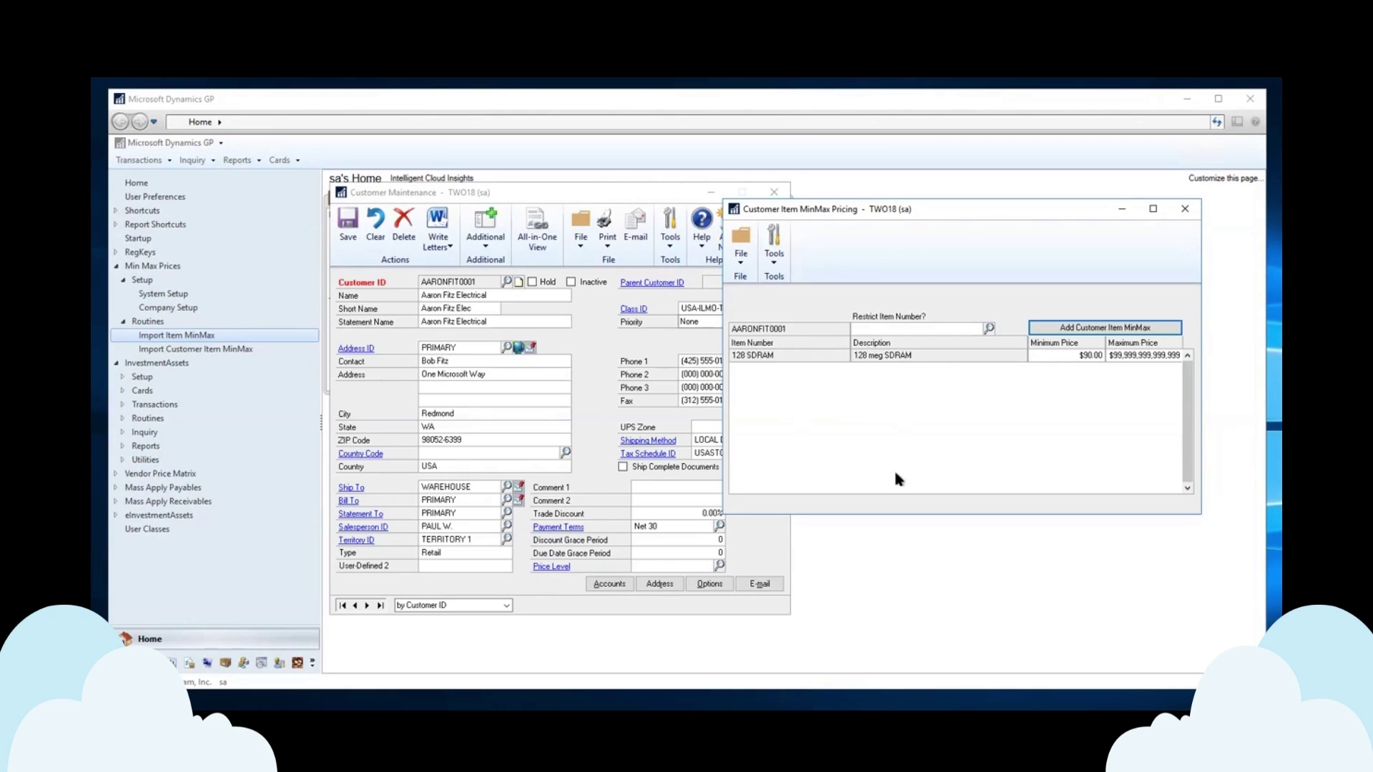
Restrict the customer's MinMax pricing list to item 3-A2440A, then to 128 SDRAM
click(990, 329)
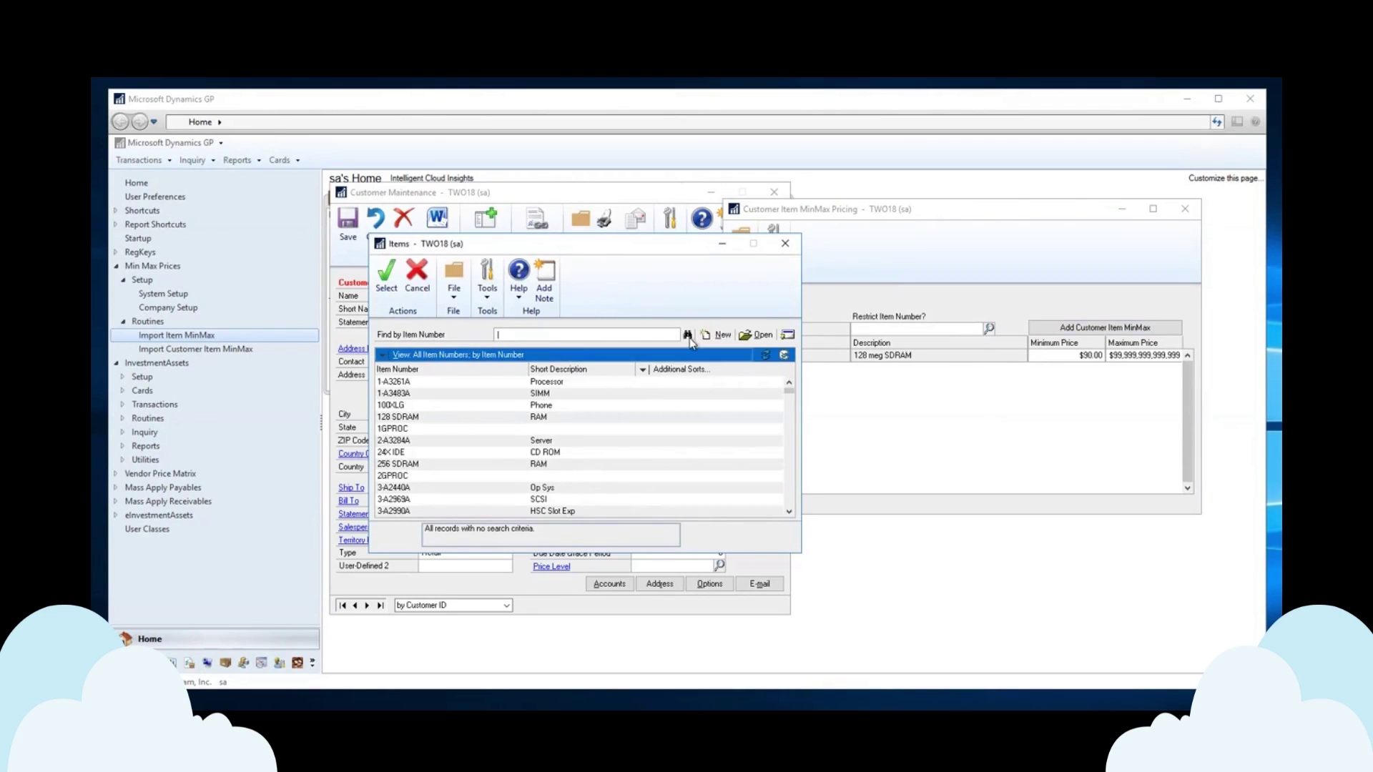
double_click(426, 486)
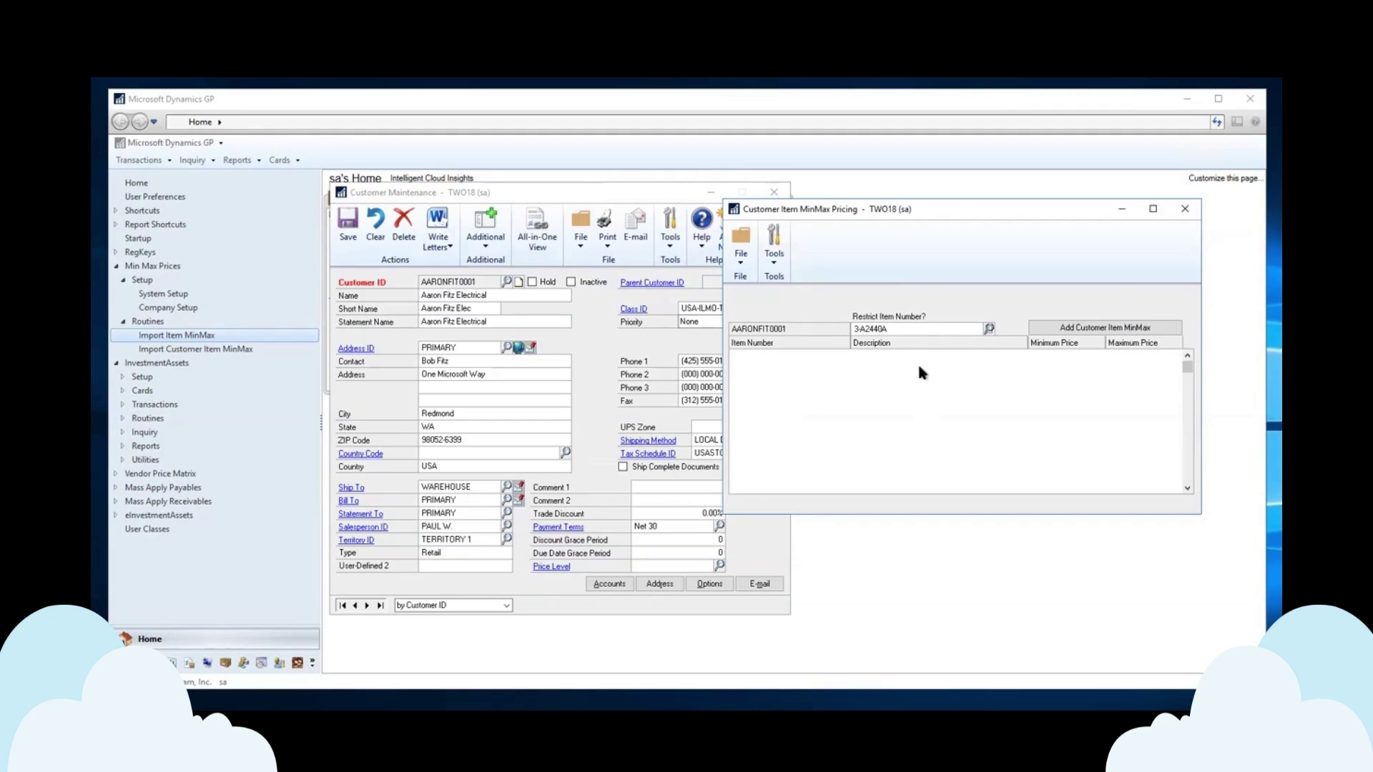
click(989, 328)
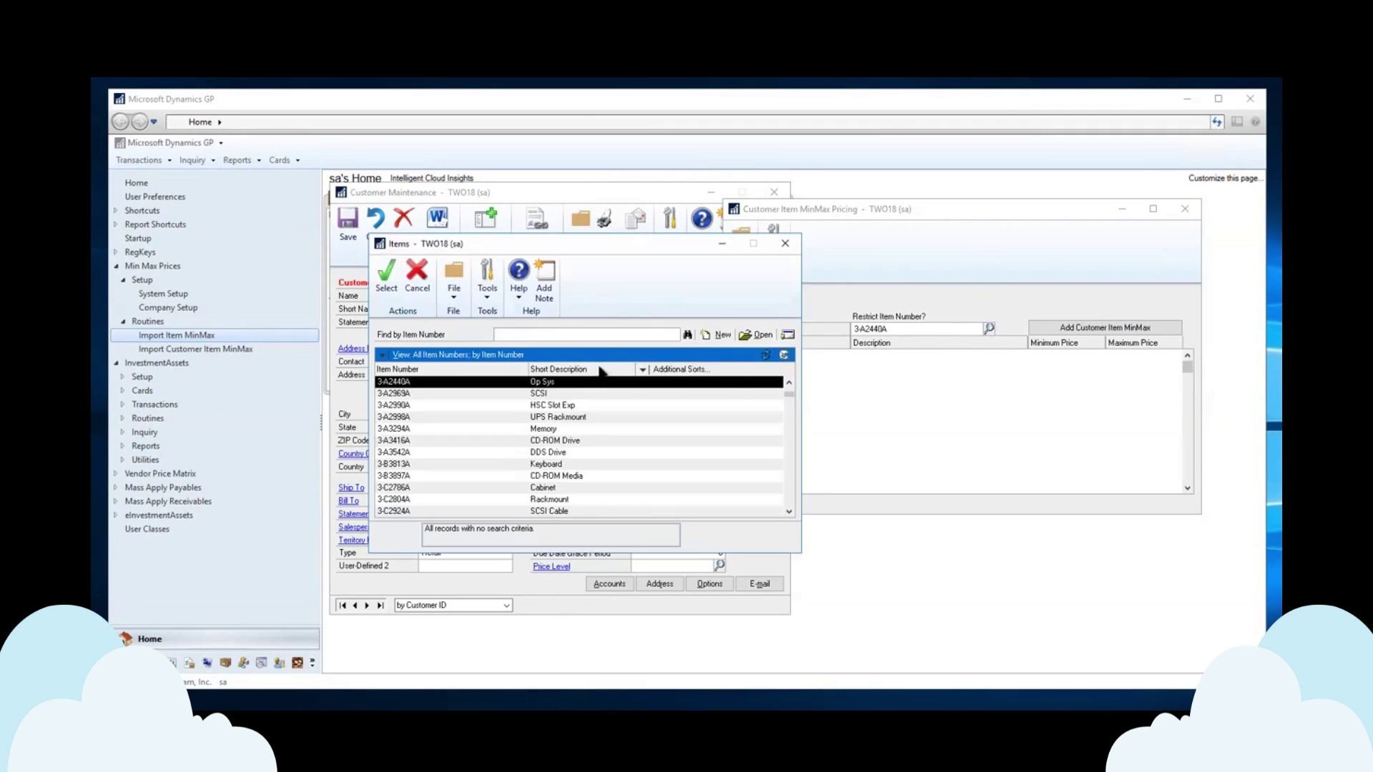
click(789, 383)
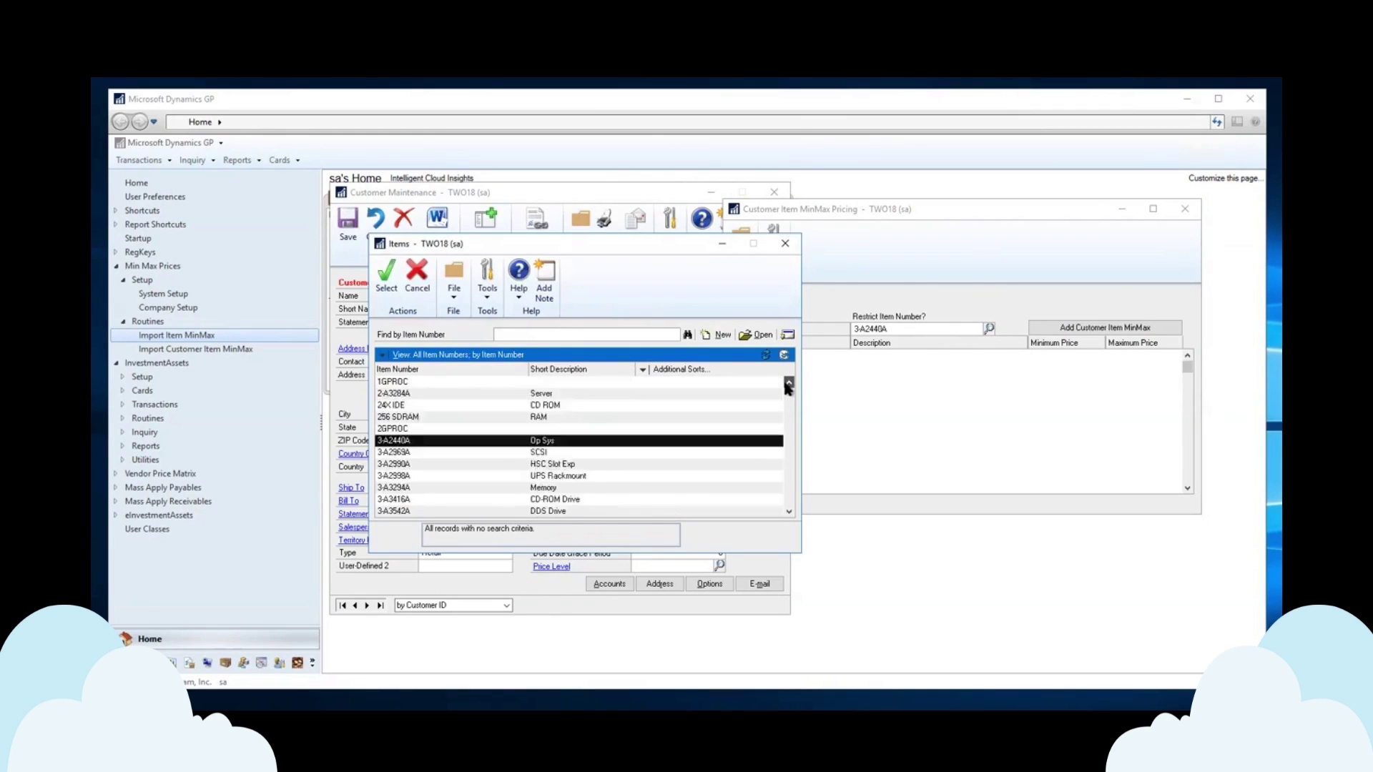
double_click(508, 416)
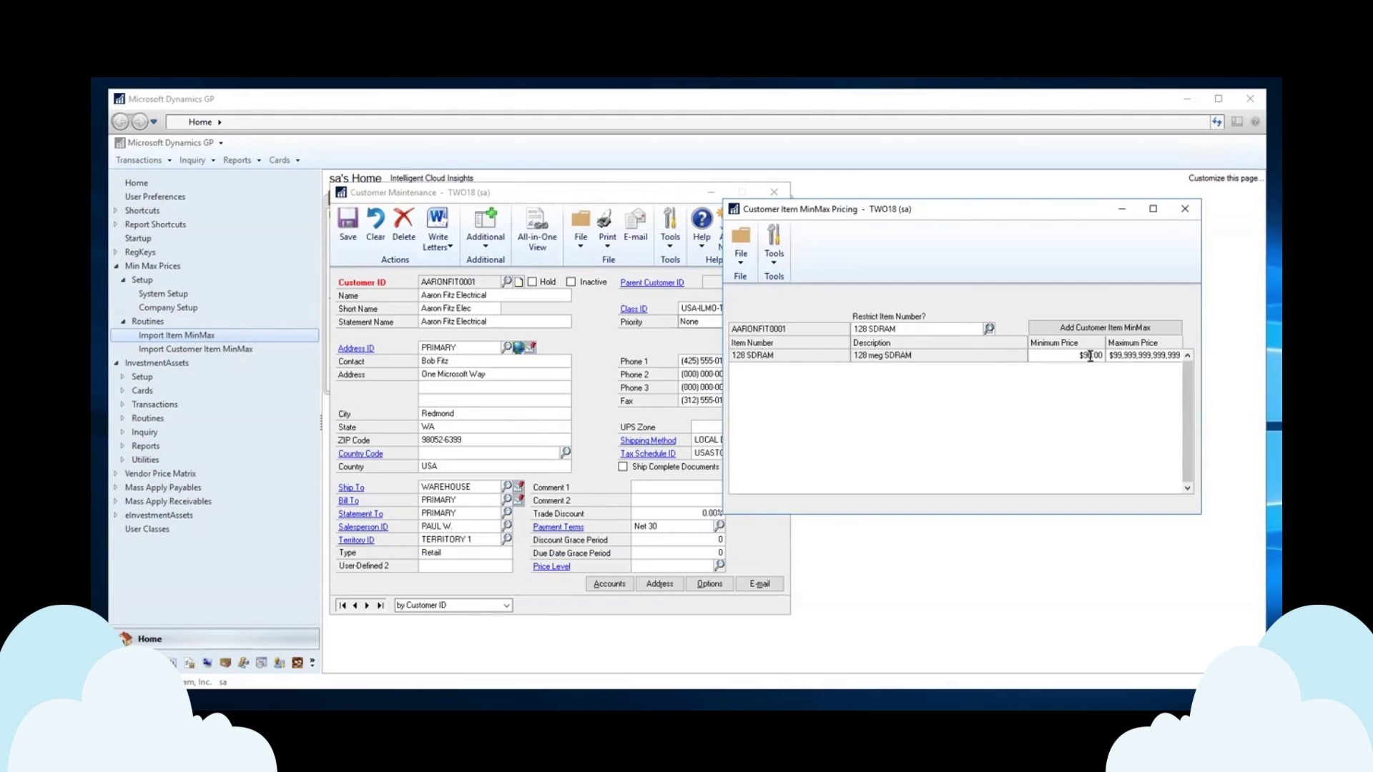
Close the customer MinMax pricing list, then save and close the Aaron Fitz Electrical customer record
click(1186, 209)
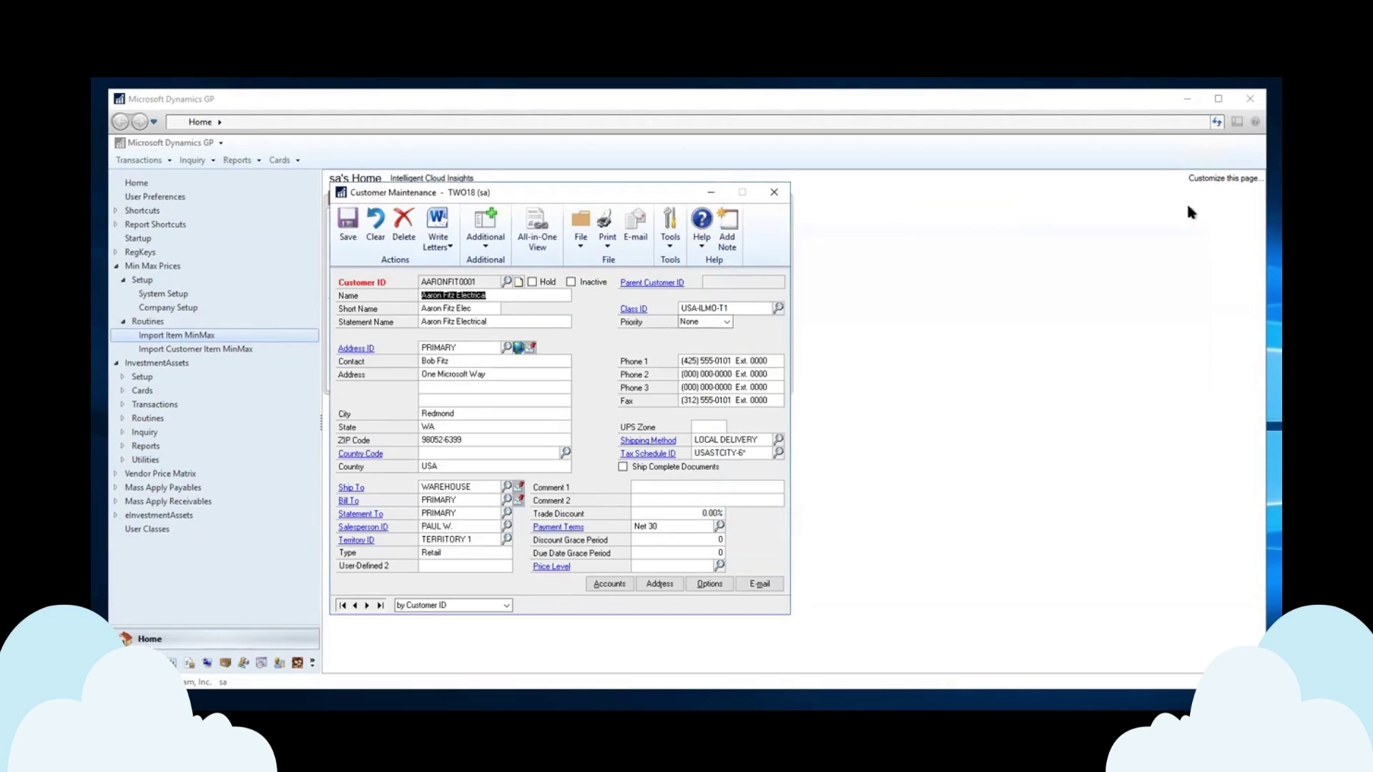
click(342, 222)
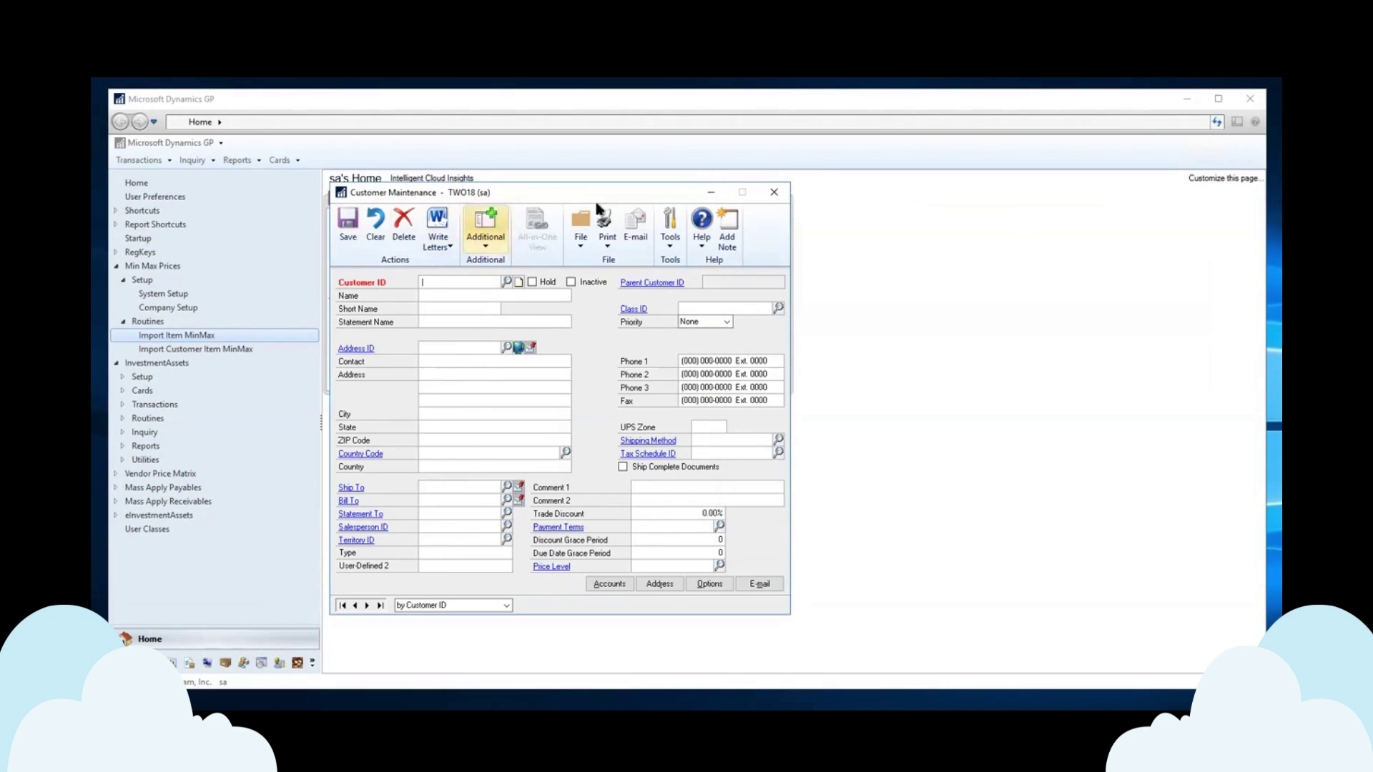
click(774, 192)
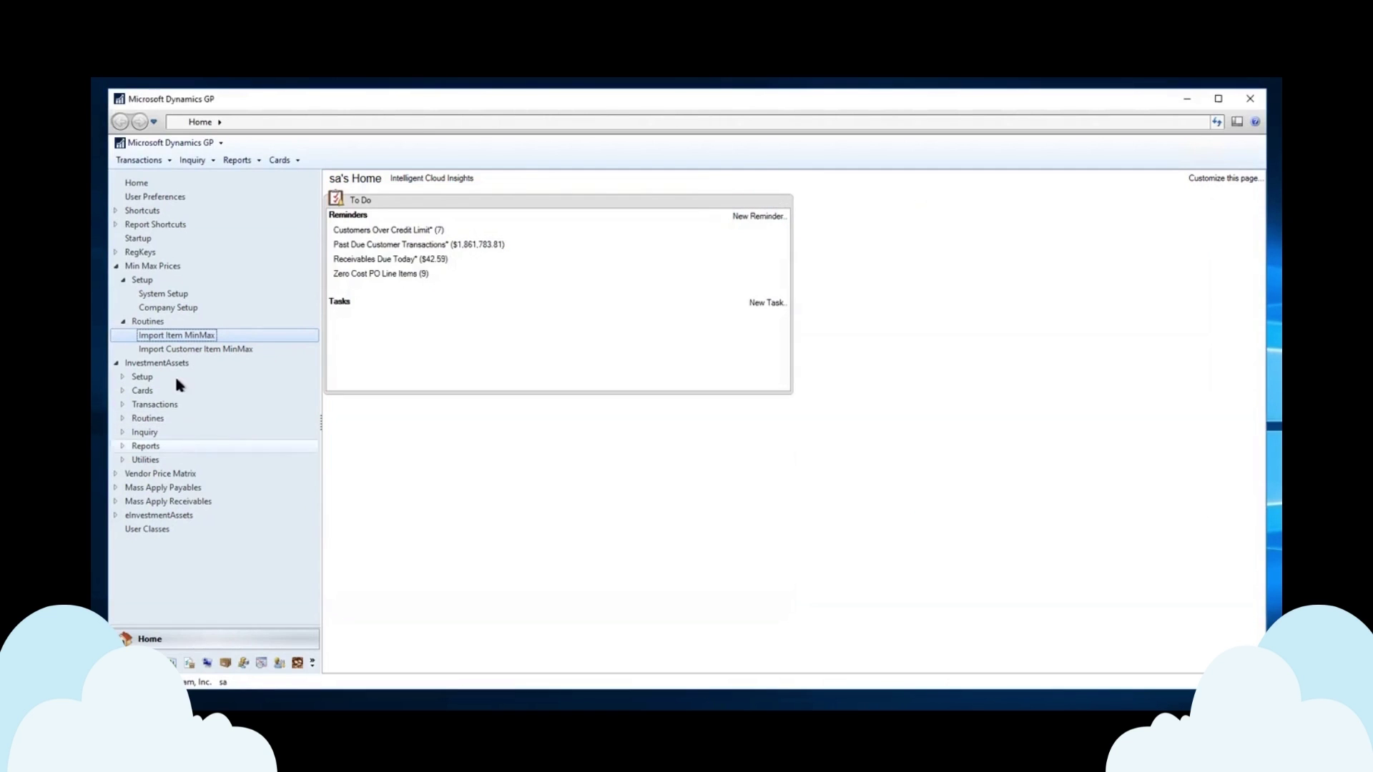
Start a new order in Sales Transaction Entry, dismissing the lookup of existing document numbers
click(131, 159)
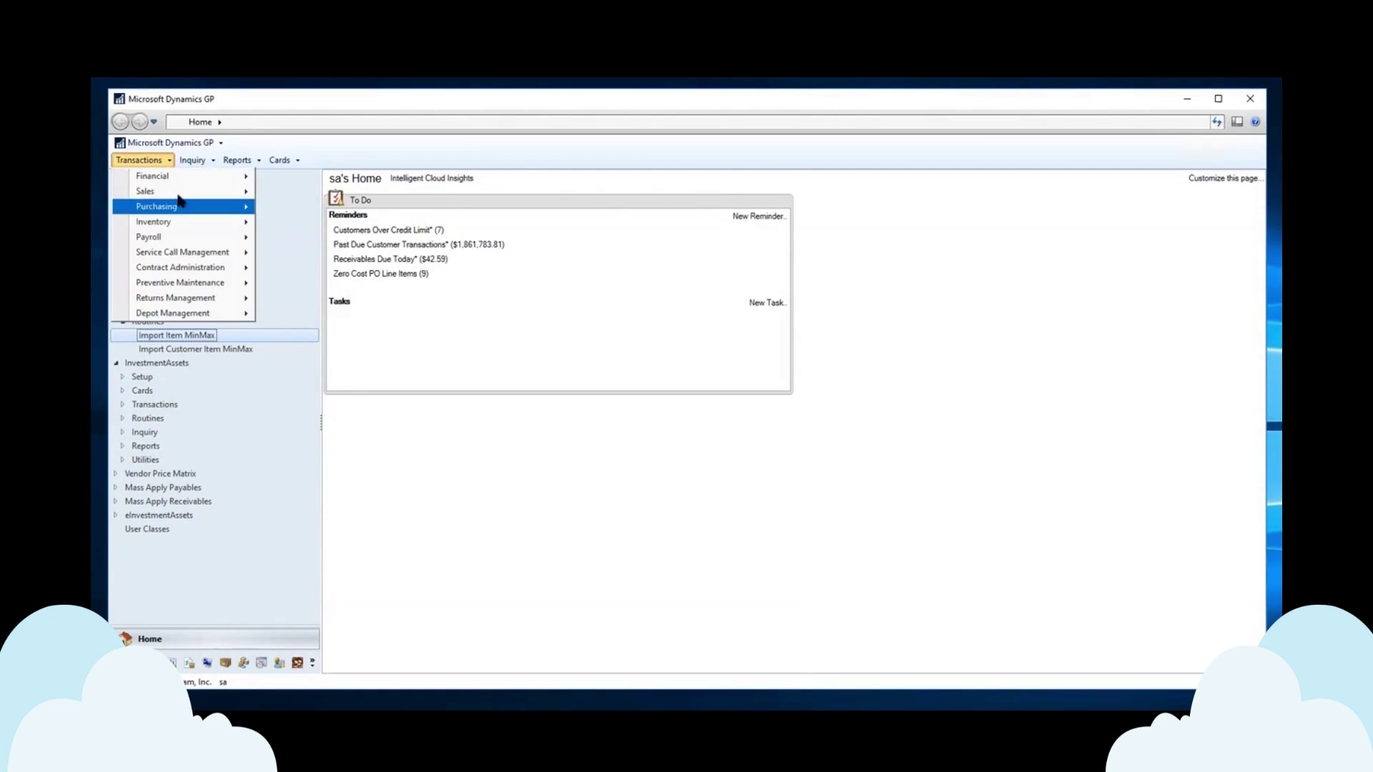
click(420, 207)
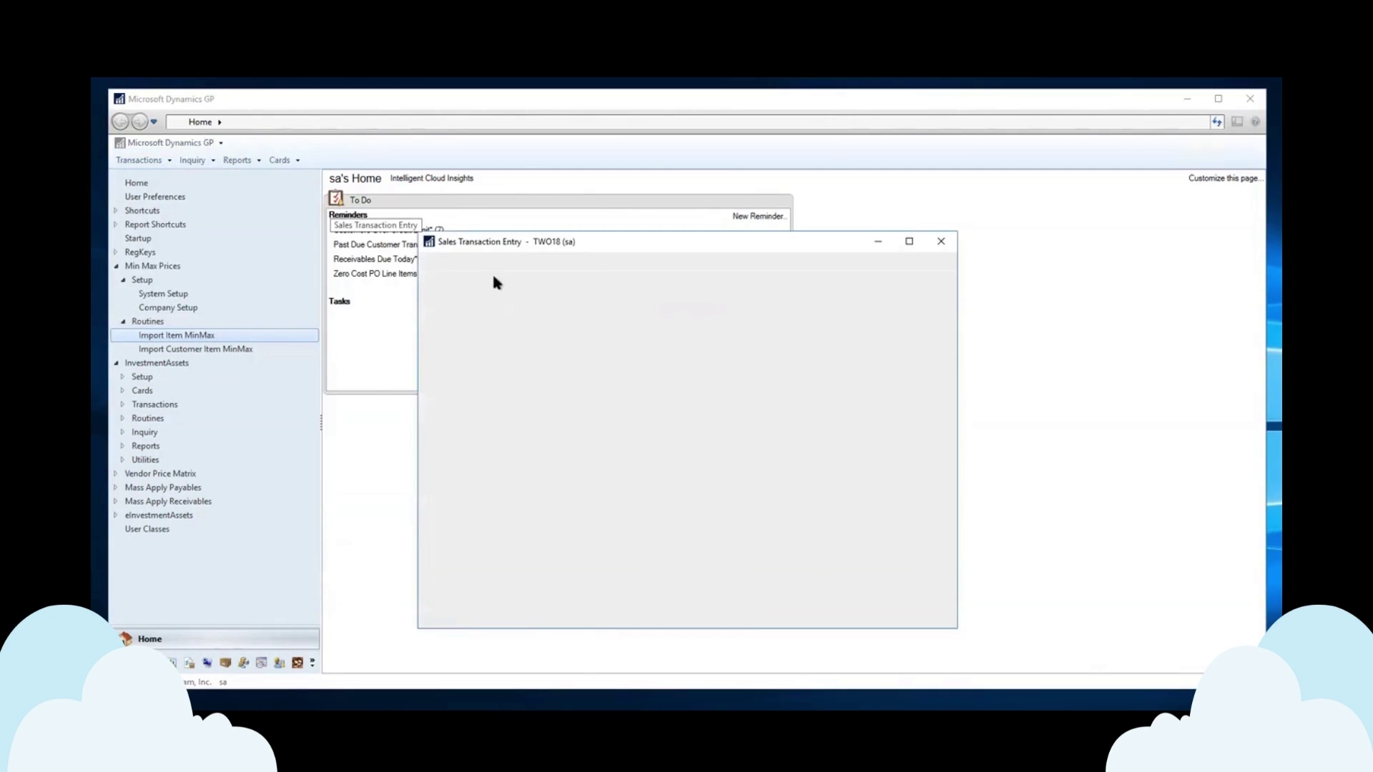
click(593, 329)
click(569, 343)
click(593, 346)
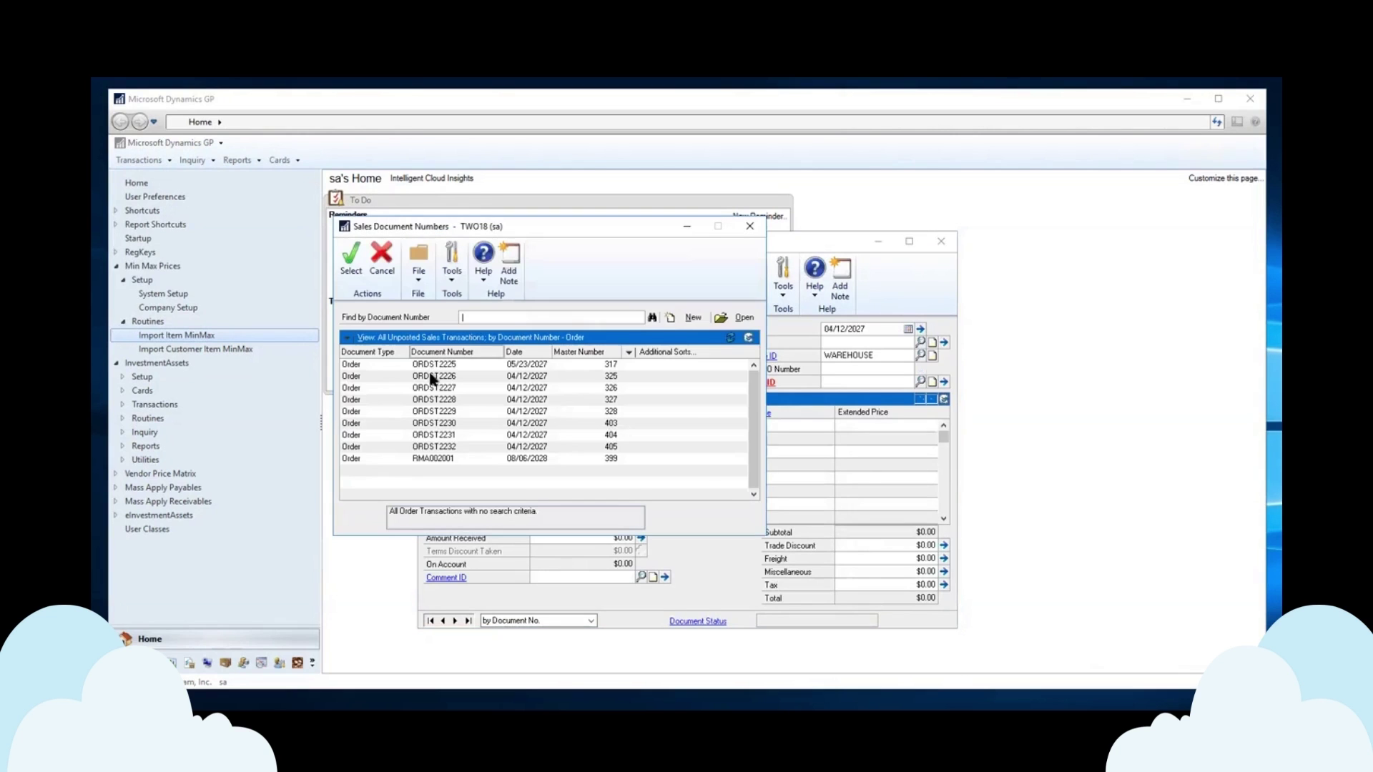
click(749, 226)
Assign Aaron Fitz Electrical as the customer on the new order
click(565, 355)
click(606, 356)
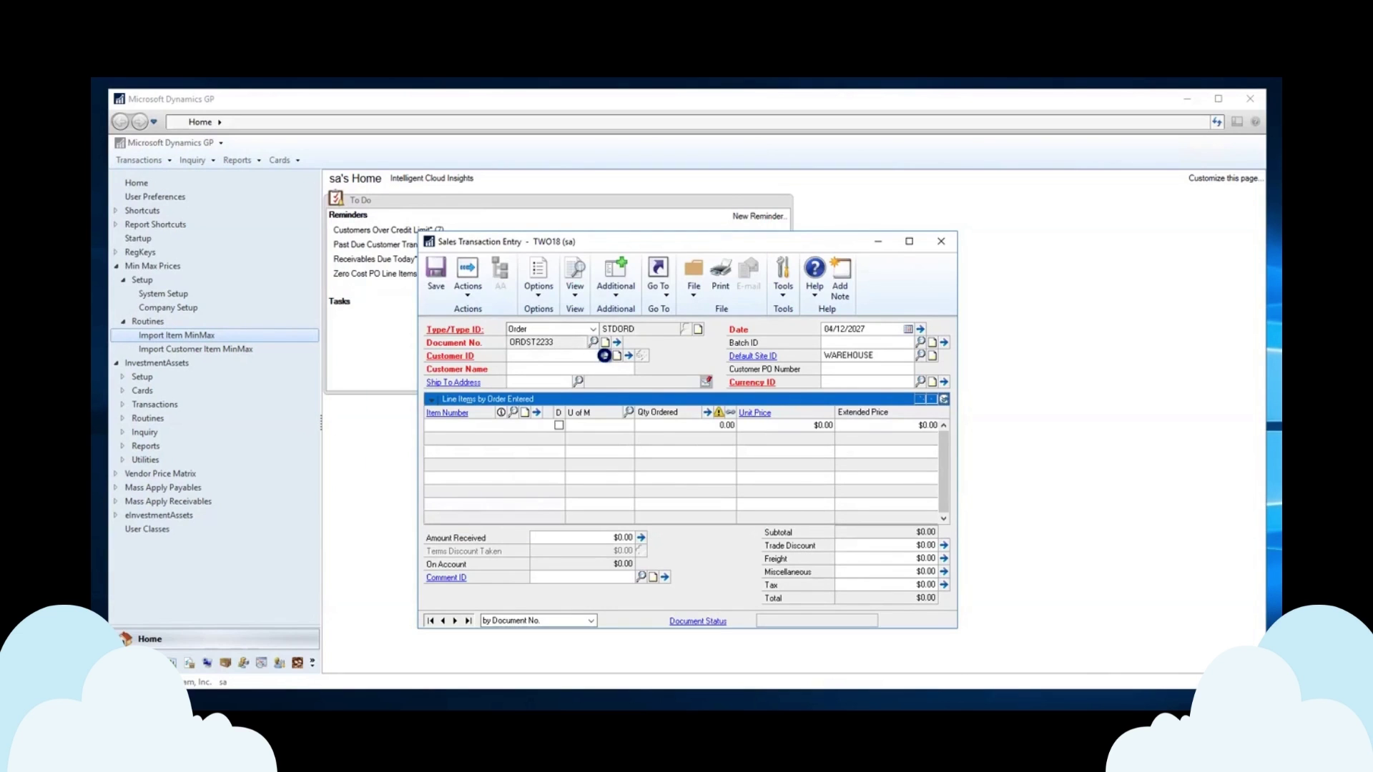
click(437, 384)
double_click(438, 384)
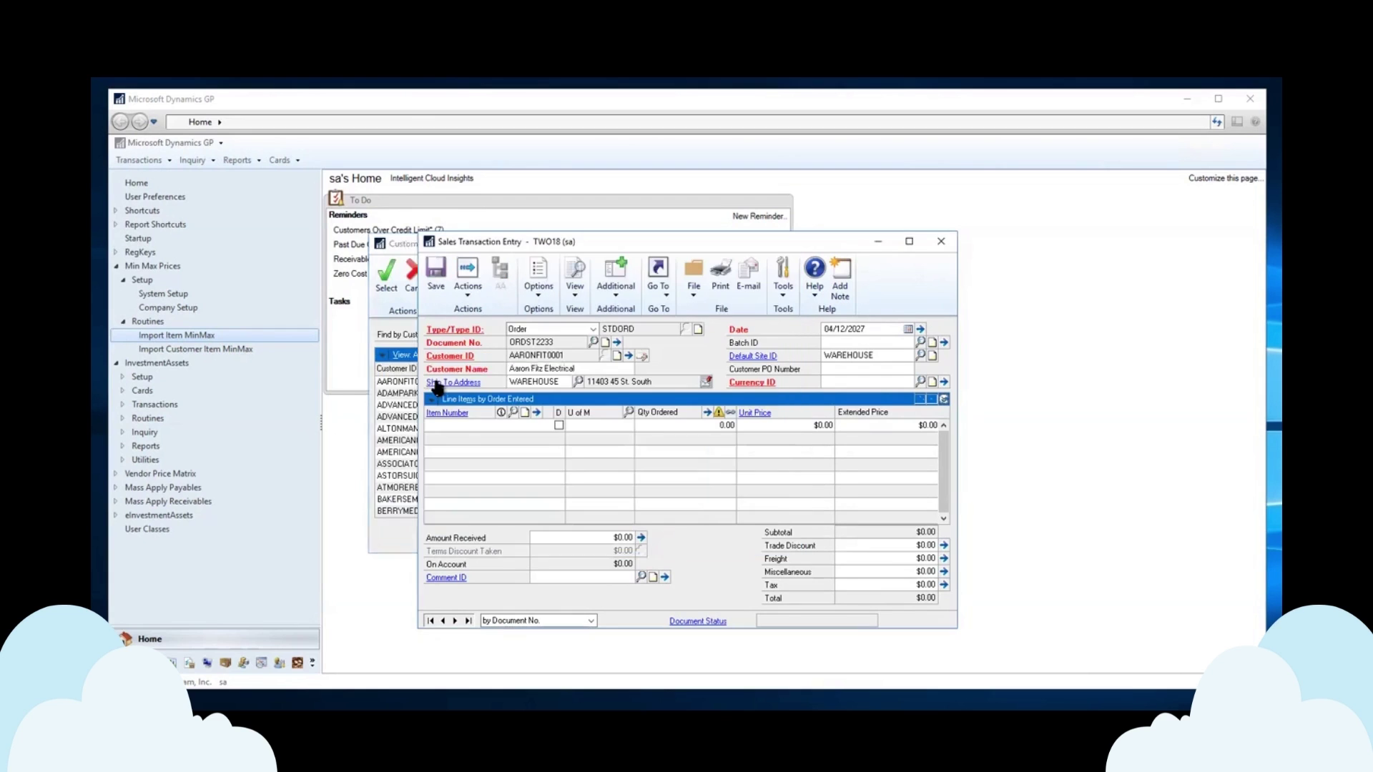
click(830, 372)
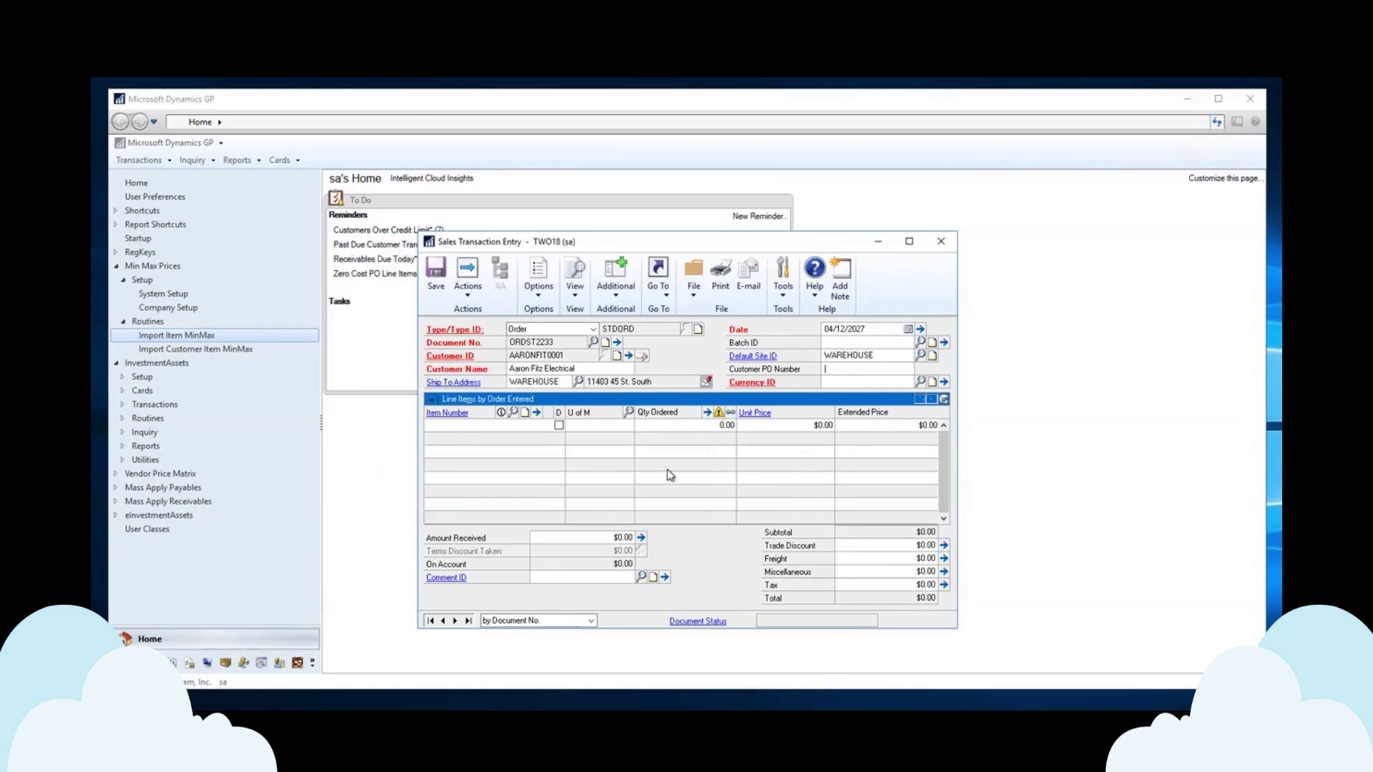
click(851, 383)
Add a line for 1 unit of item 128 SDRAM to the order
click(490, 426)
text(128)
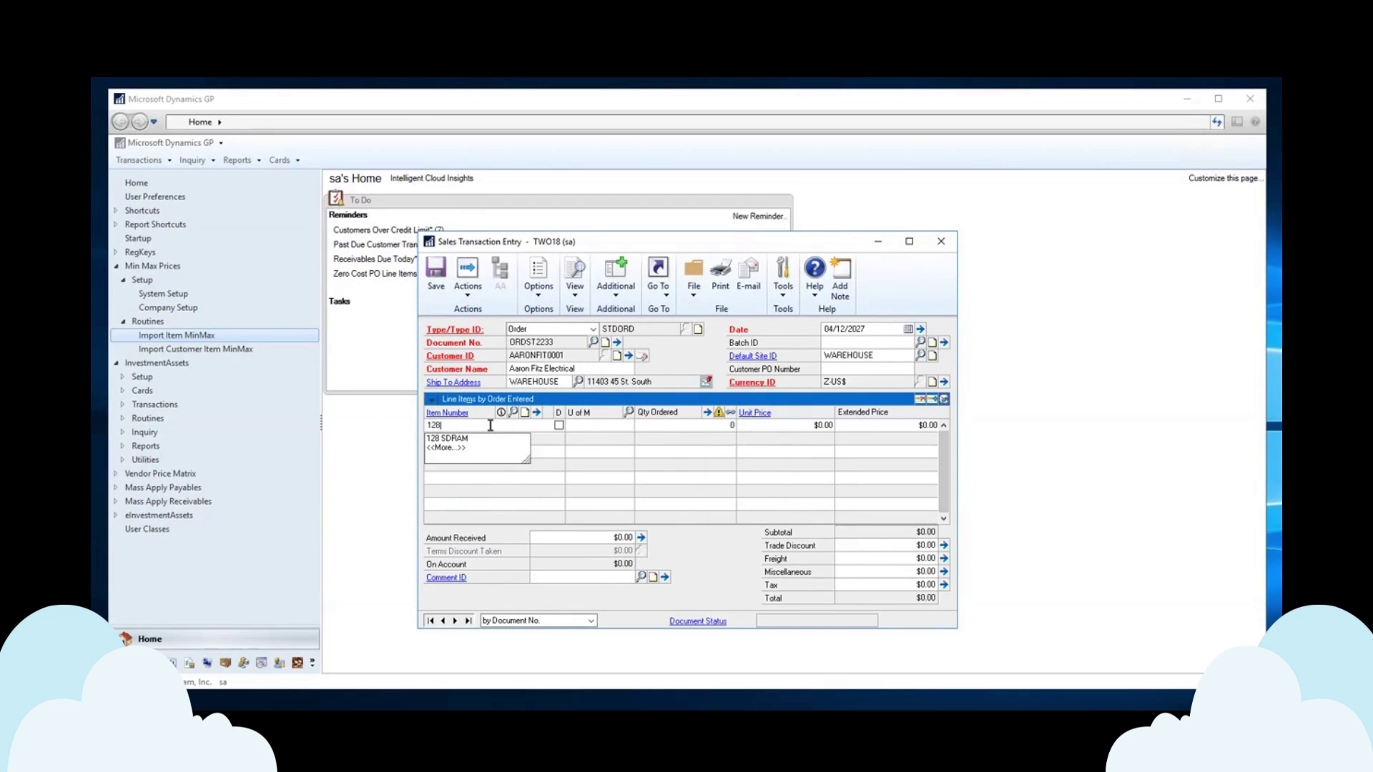
click(463, 439)
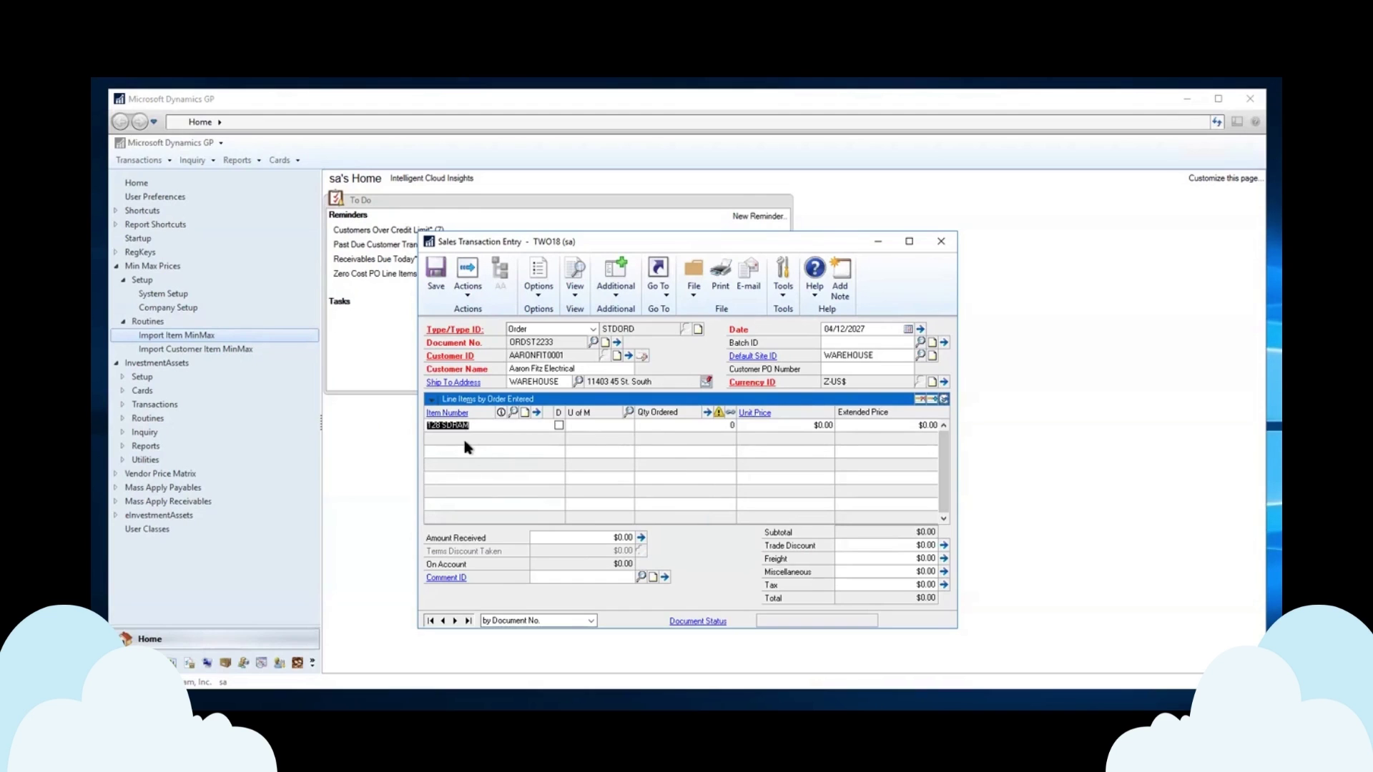
key(Tab)
key(Tab)
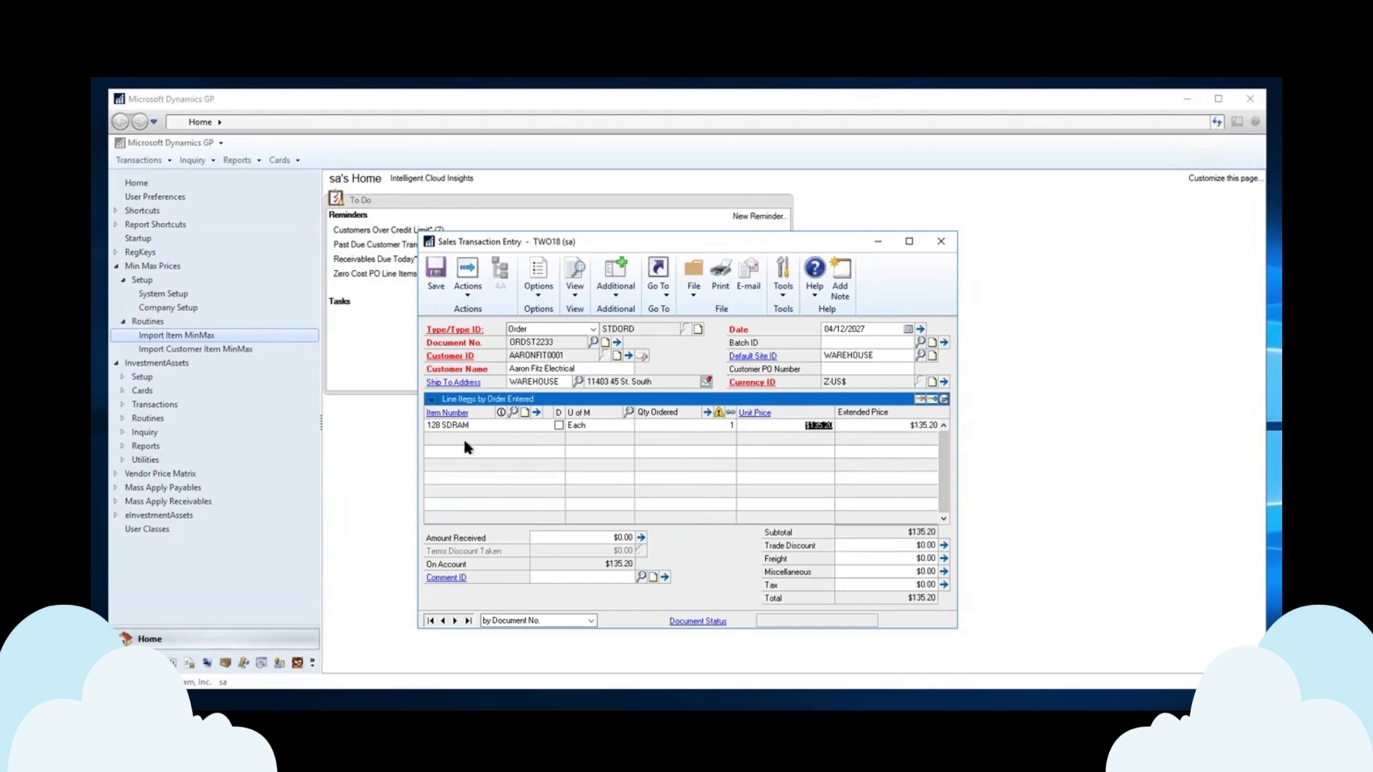
Try a unit price of $45.00 on the 128 SDRAM line to test the customer's minimum price, dismissing any warning
text(45)
key(Tab)
key(Tab)
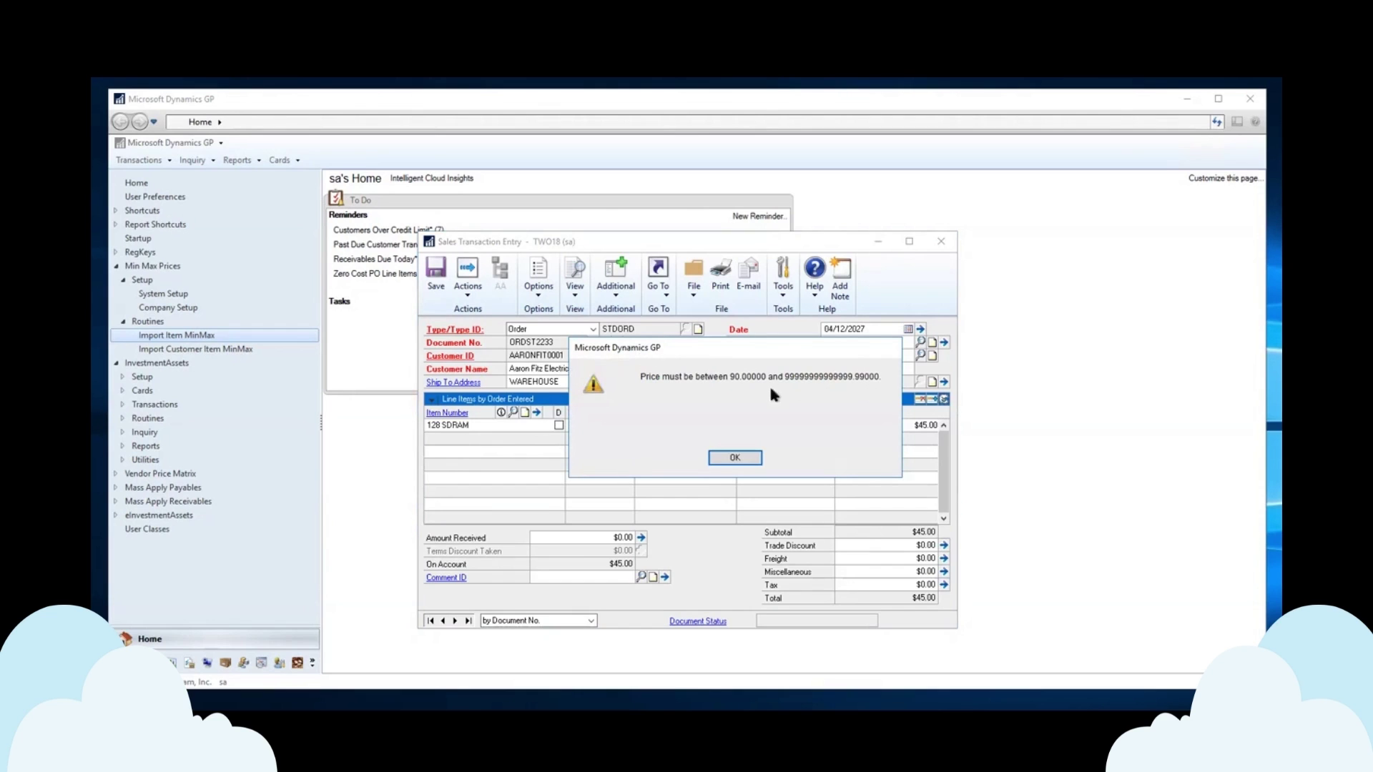
click(741, 460)
Set the unit price of the 128 SDRAM line to $90.00 and try to save the order without a batch ID
text(90.00)
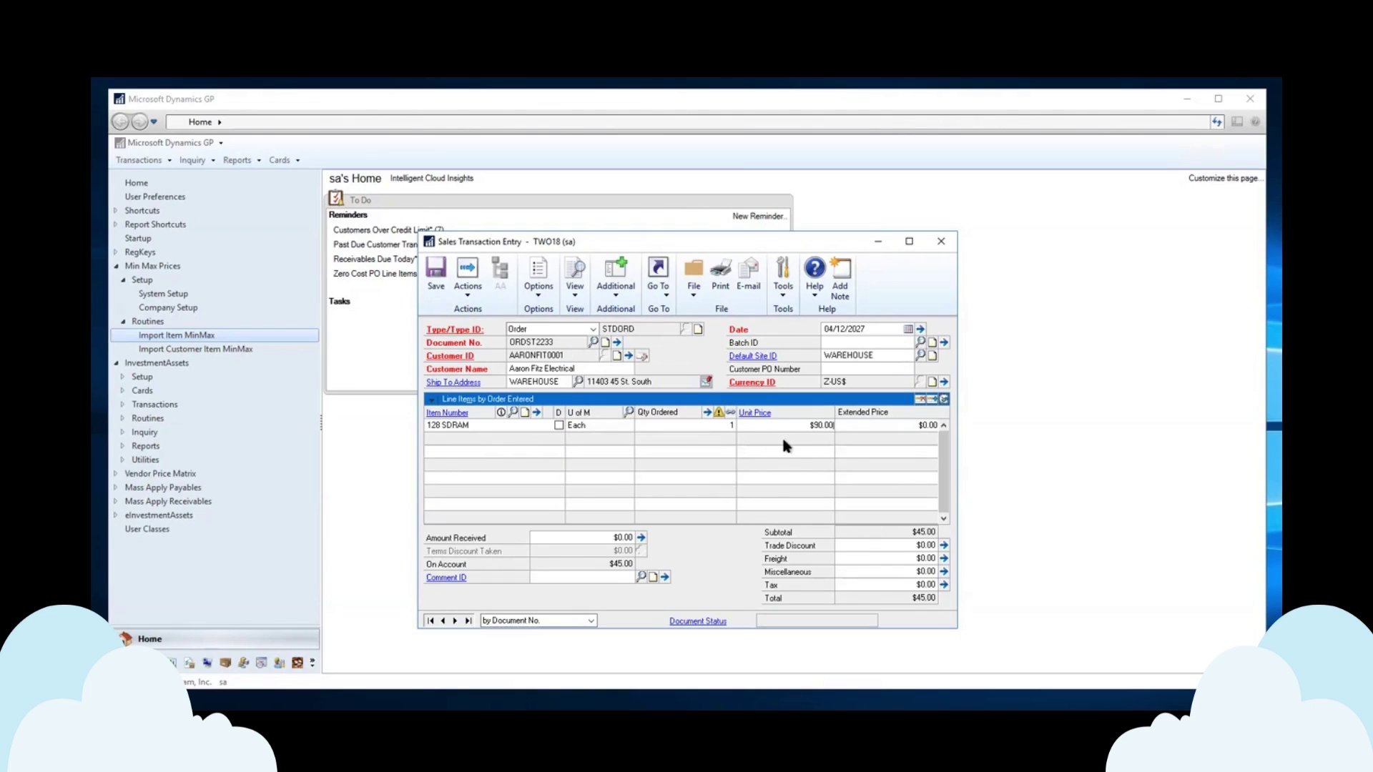
key(Tab)
key(Tab)
click(514, 427)
click(435, 272)
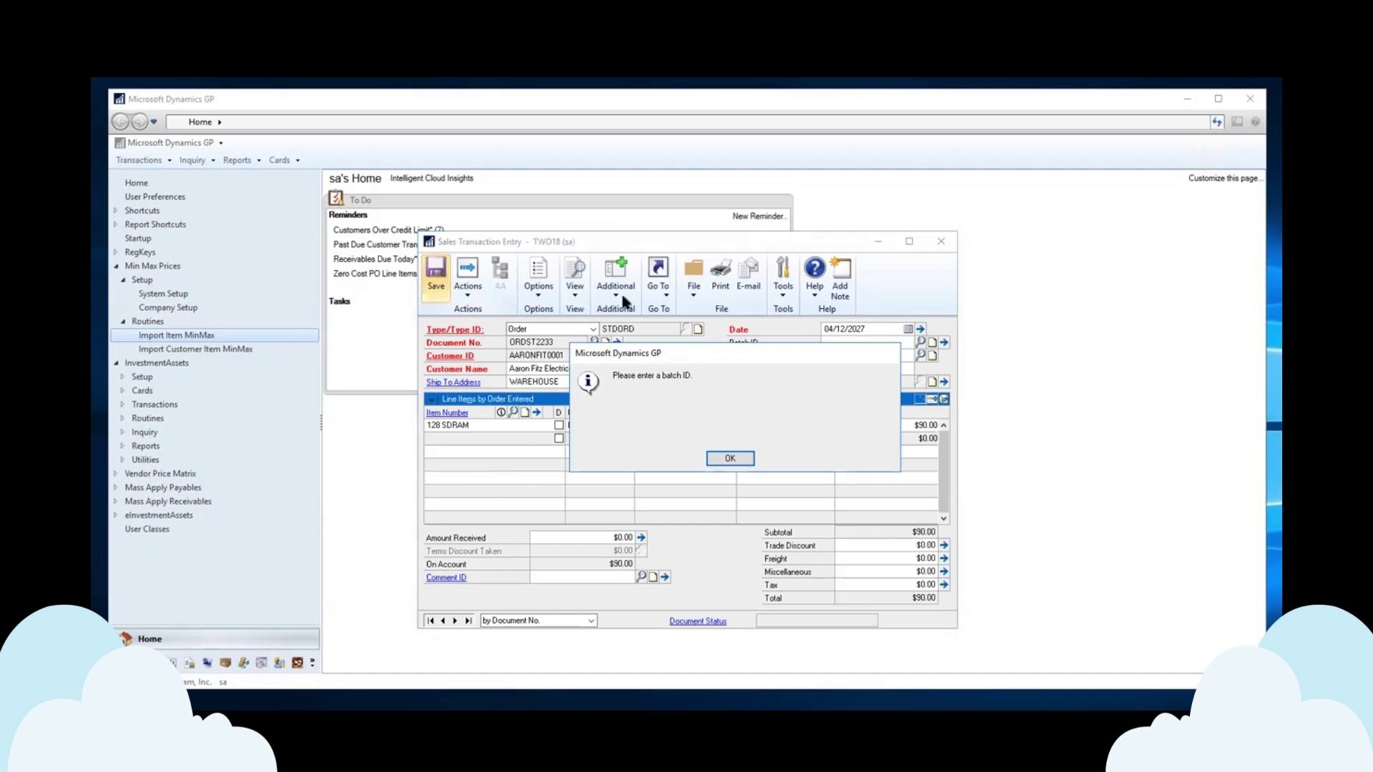
click(728, 459)
Delete the Aaron Fitz Electrical test order and close Sales Transaction Entry
click(471, 288)
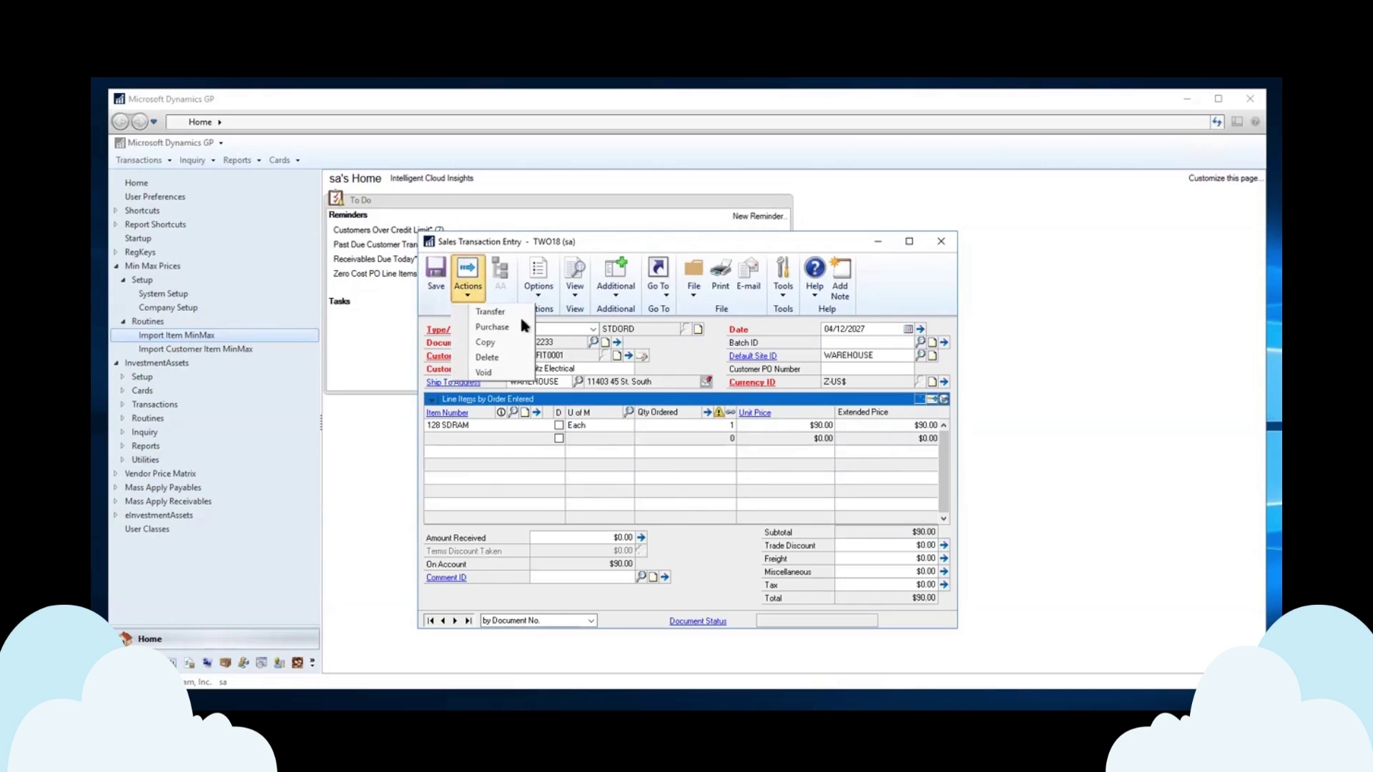
click(535, 359)
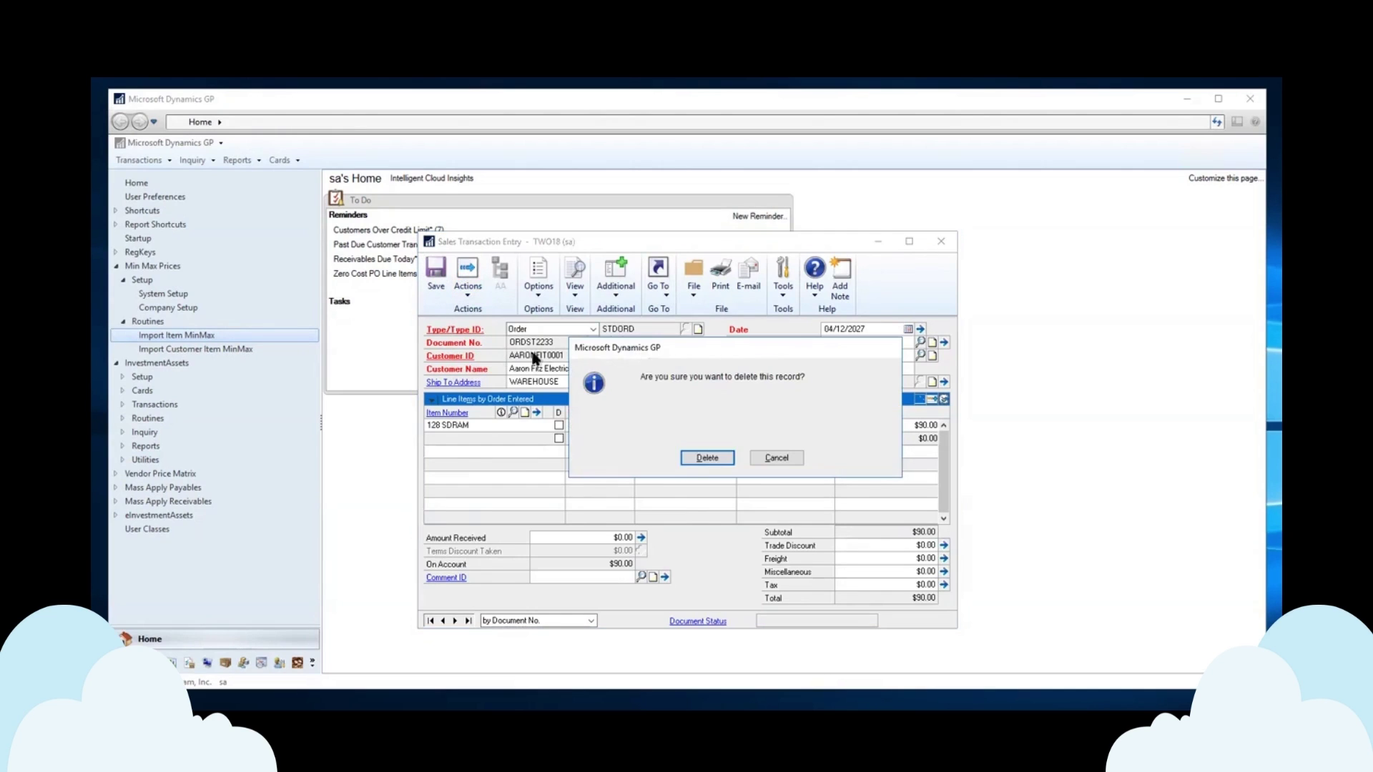
click(706, 457)
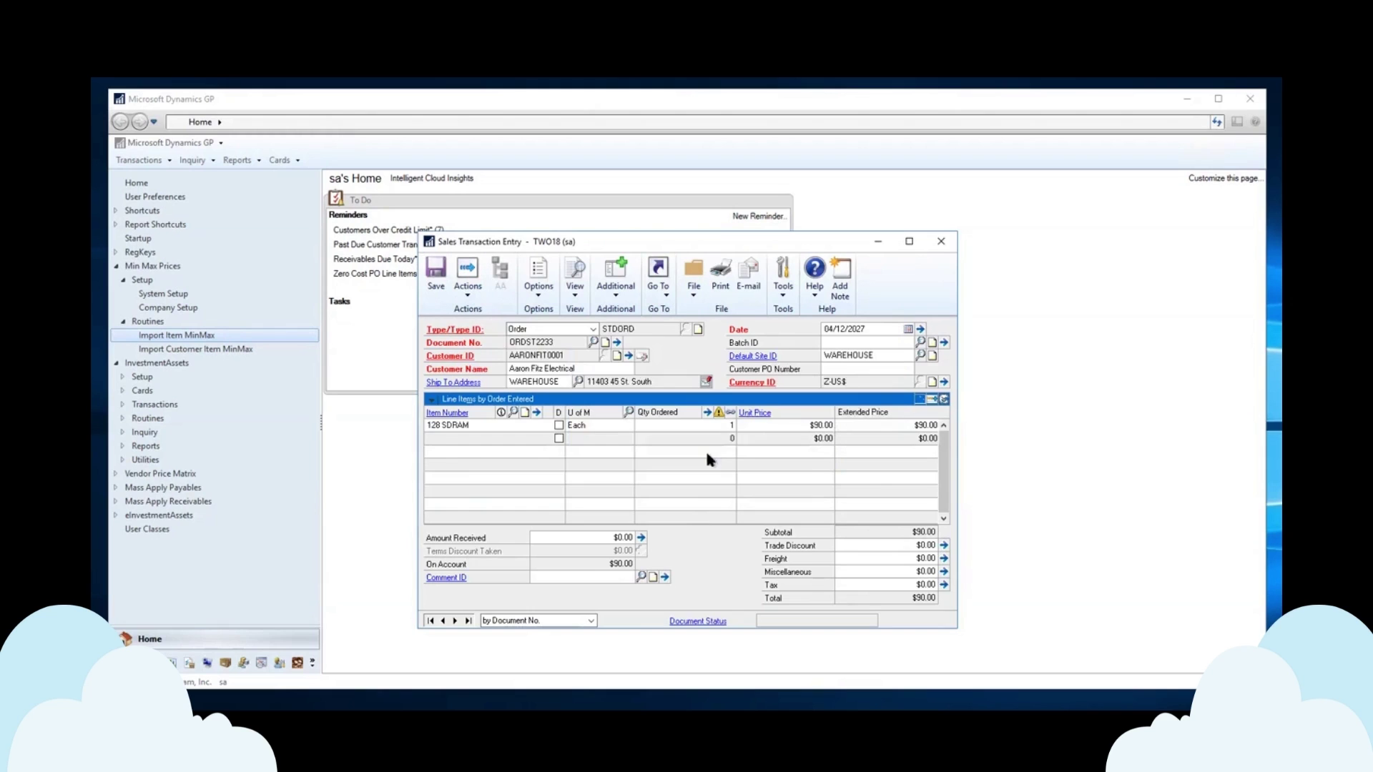
click(941, 241)
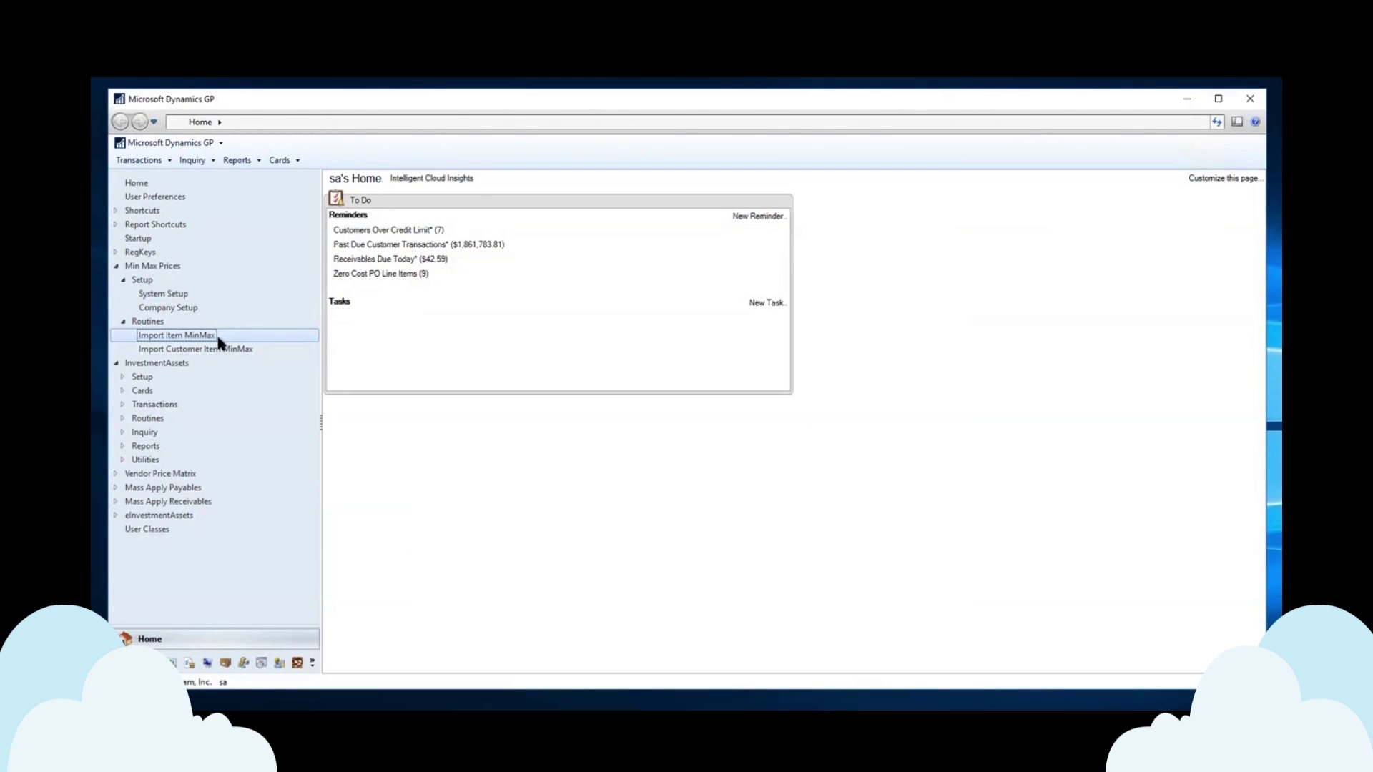
Examine the import options for item MinMax prices and for customer item MinMax prices, closing each window without importing
click(184, 336)
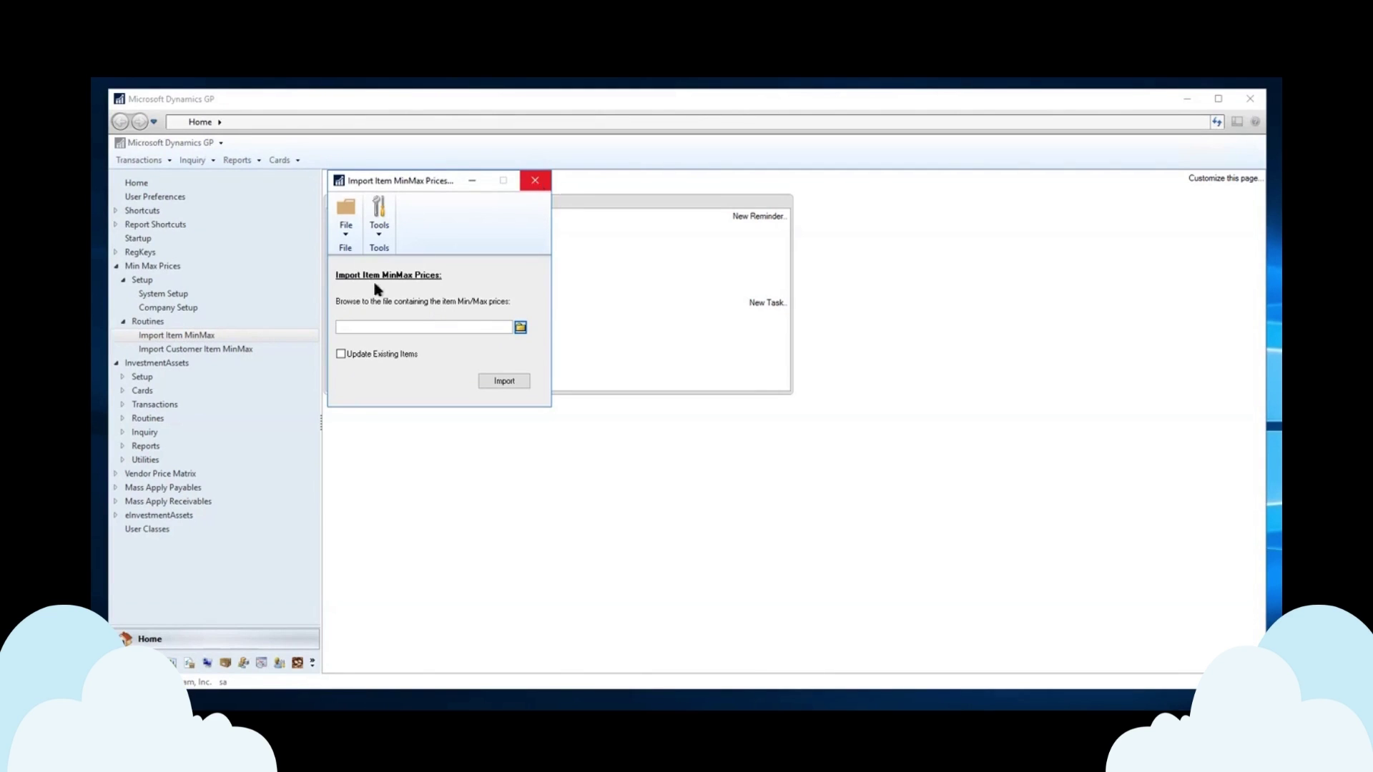
click(535, 180)
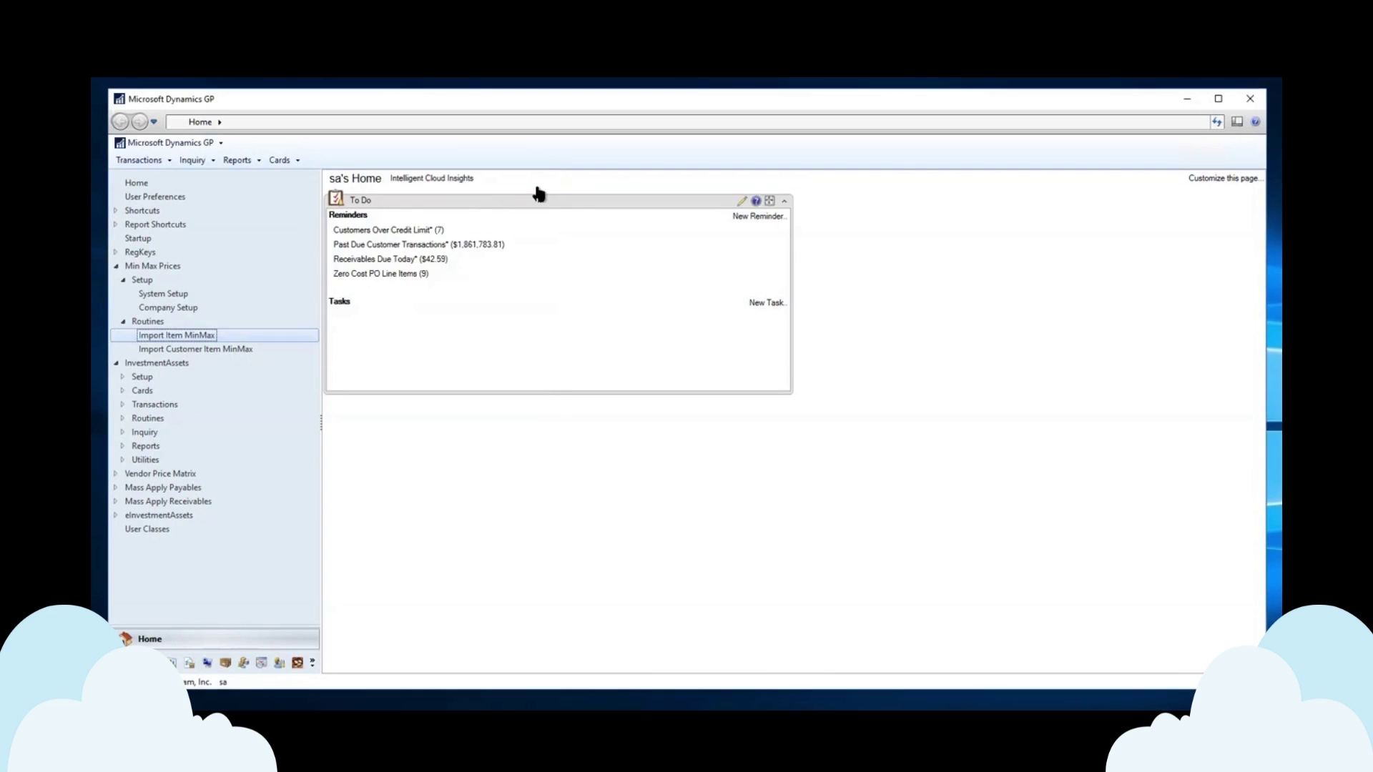
click(207, 352)
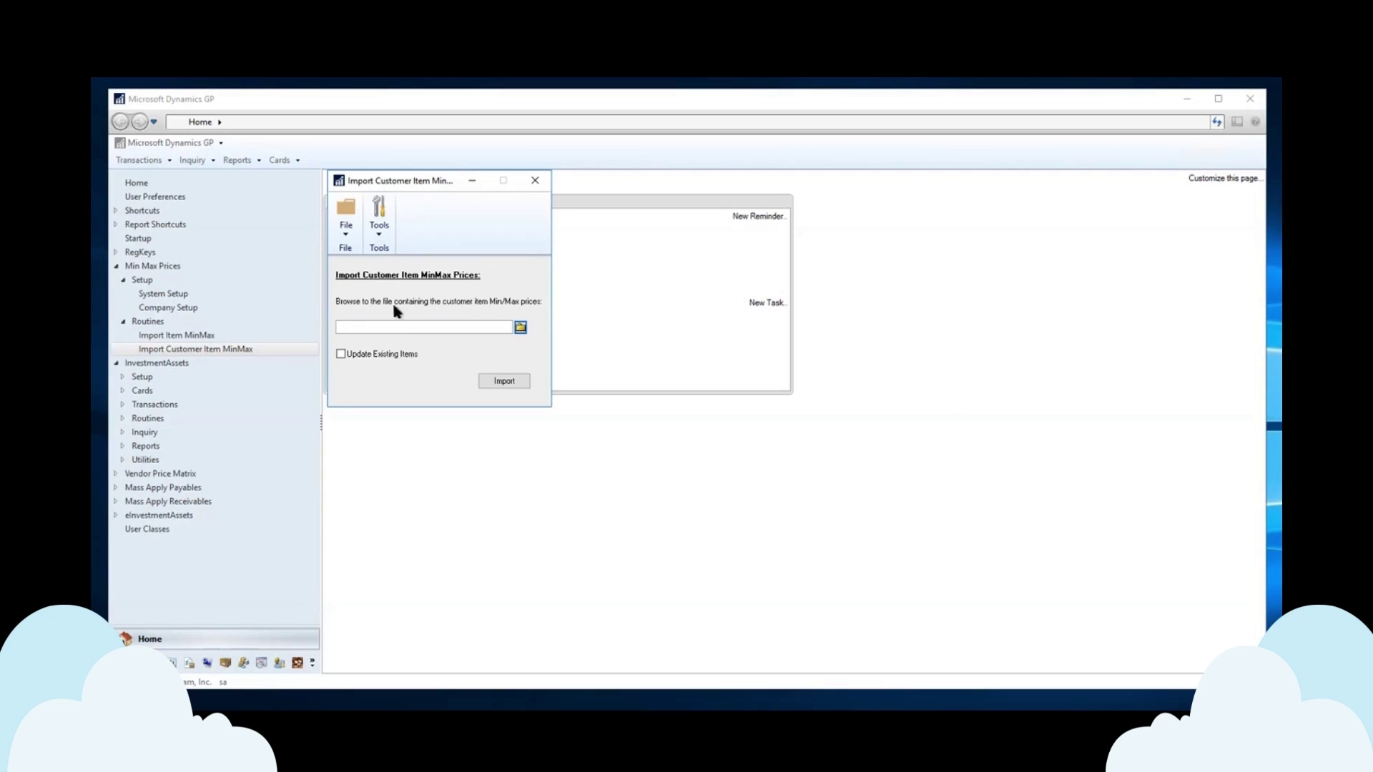
click(535, 181)
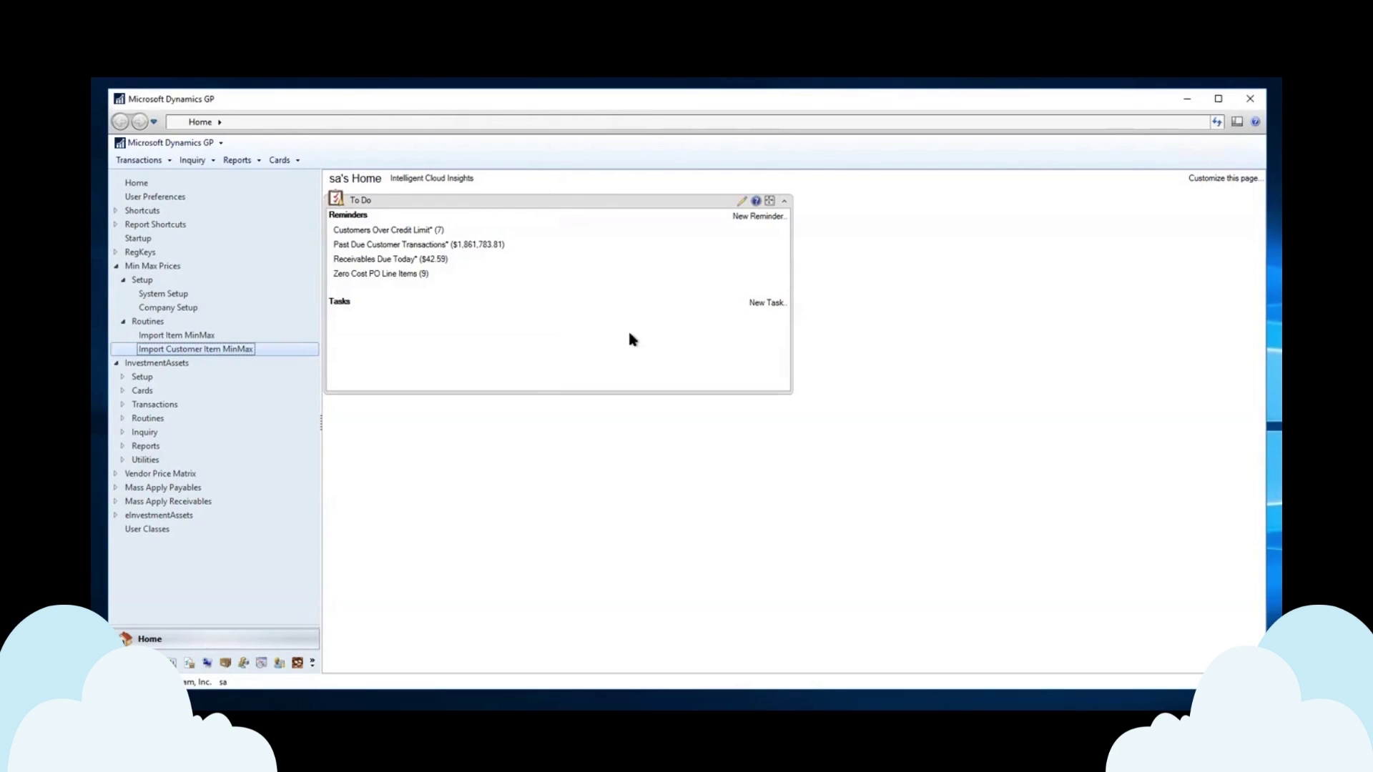